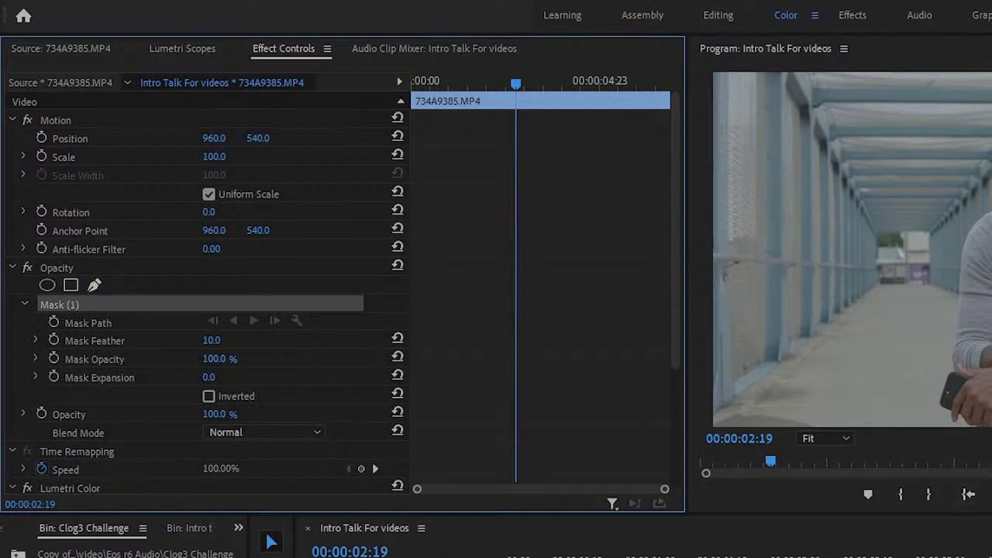
Close a small freeform opacity mask around a patch on the grey shirt's shoulder and show the Lumetri Scopes
left_click(987, 237)
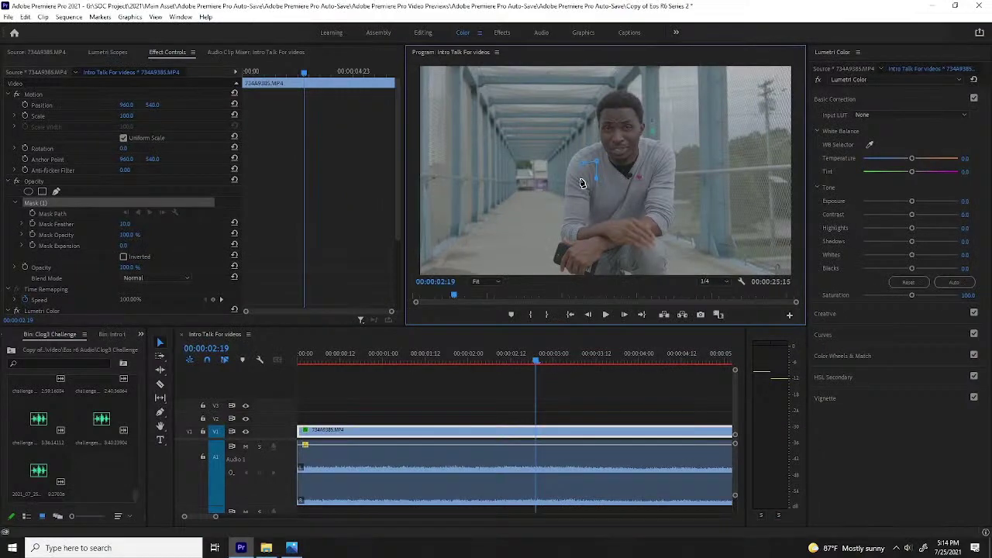
left_click(586, 167)
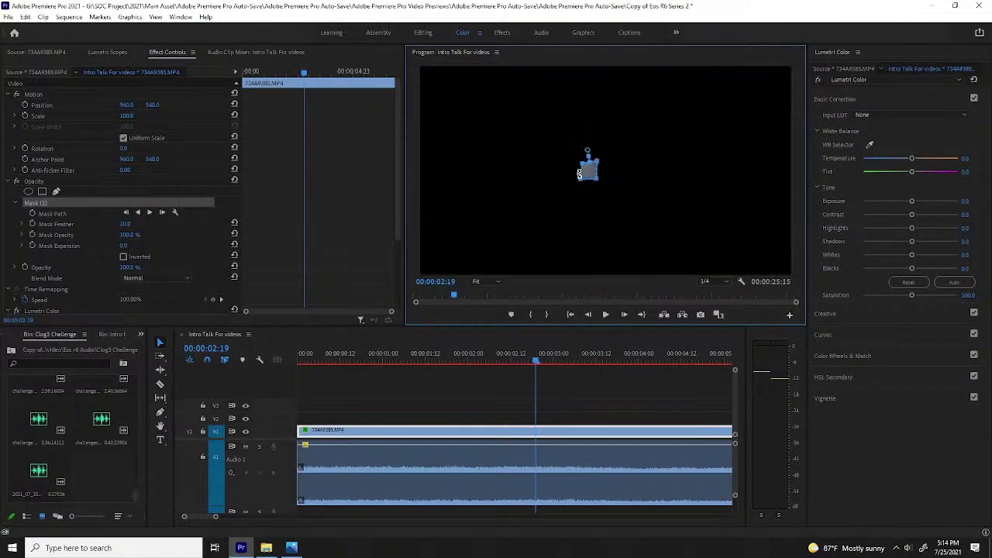
left_click(107, 52)
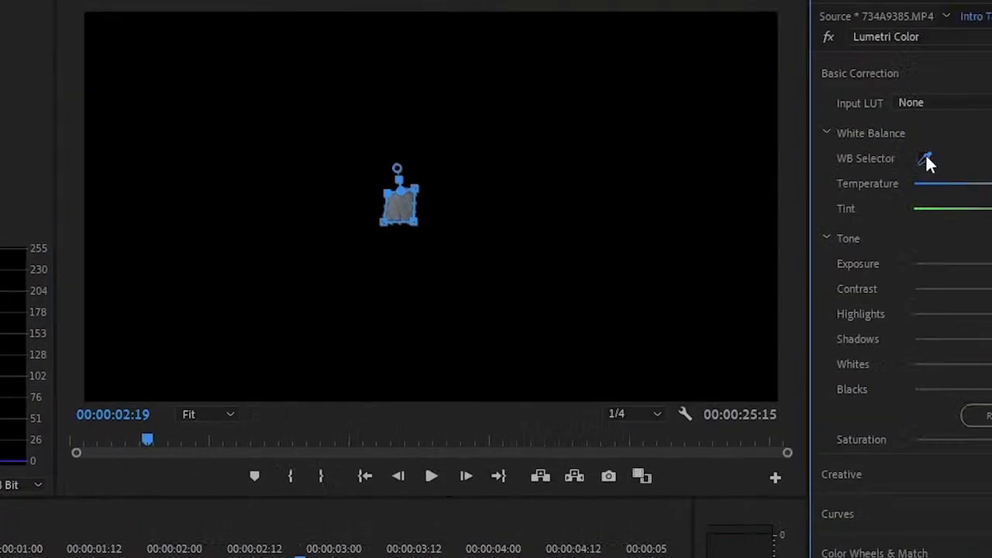
Sample the masked shirt patch with the WB Selector to set the white balance
left_click(925, 159)
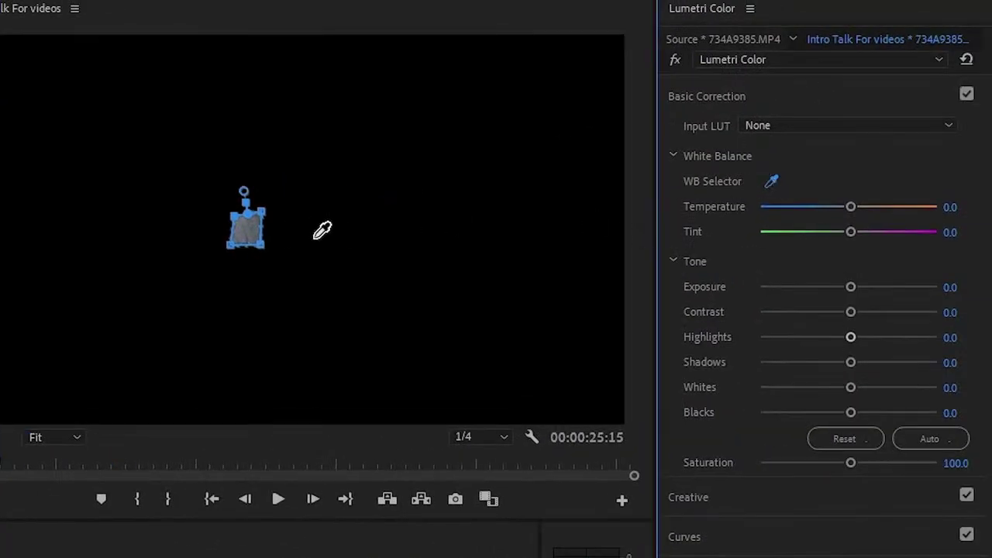
left_click(247, 224)
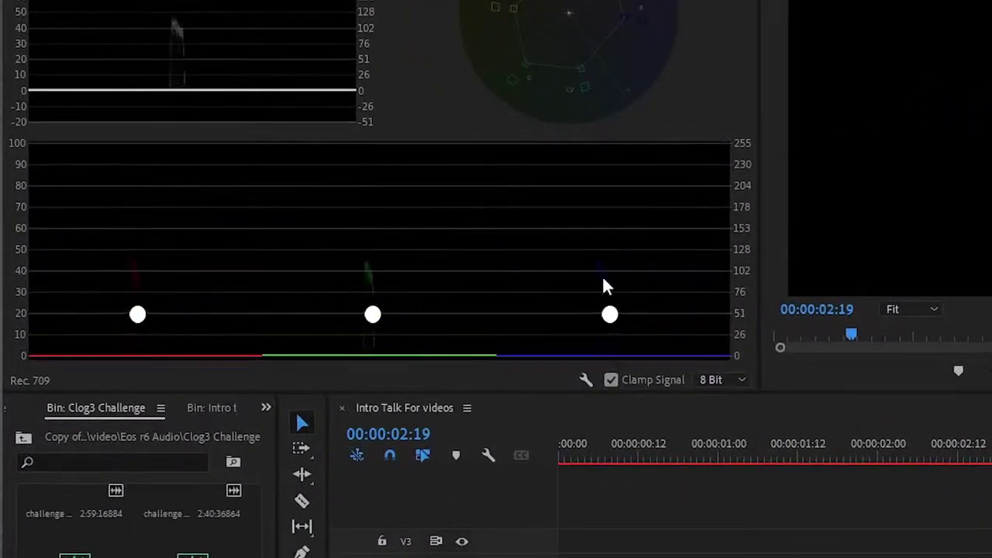
key("ctrl+s")
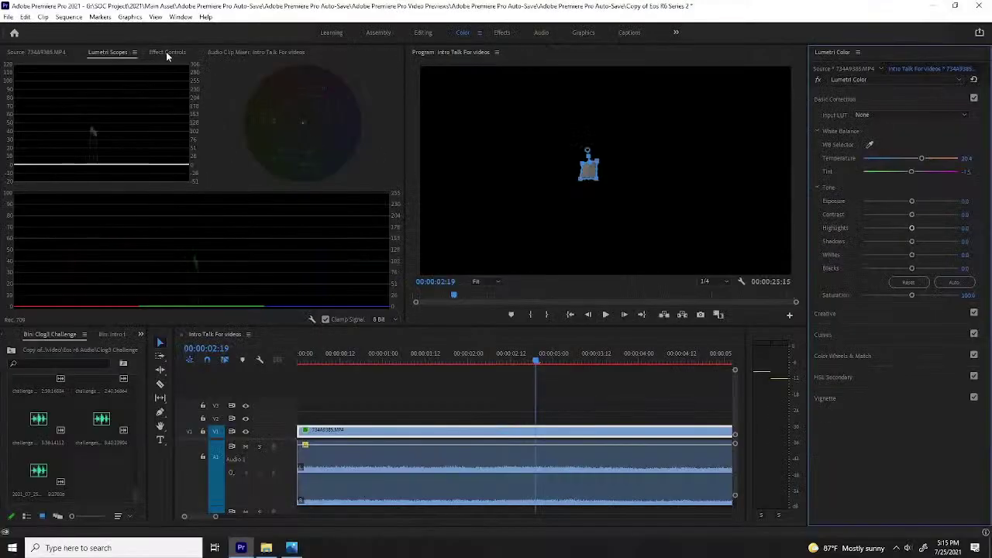
Undo the sampled white balance and the closed shirt mask on the 734A9385.MP4 clip
left_click(166, 52)
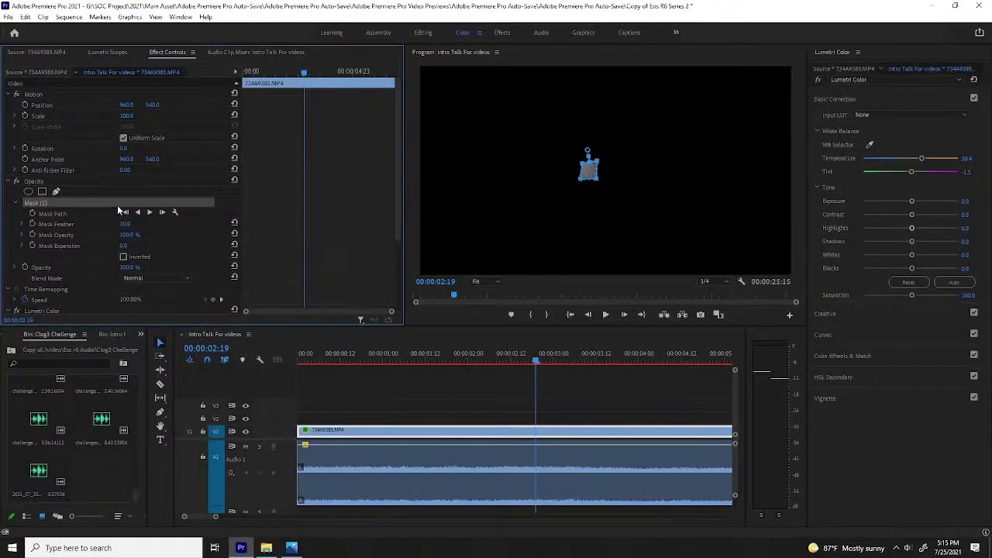
key("Delete")
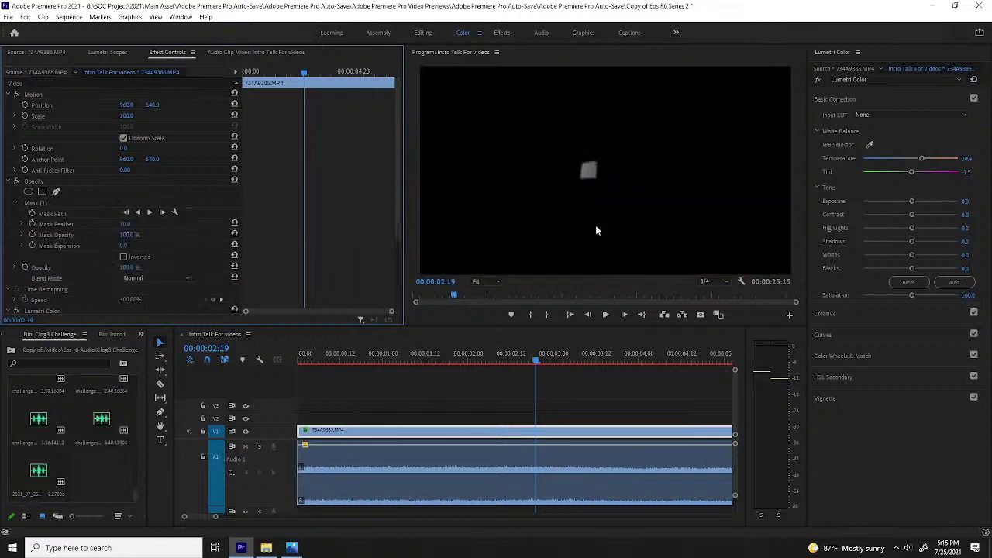
key("ctrl+z")
key("ctrl+z")
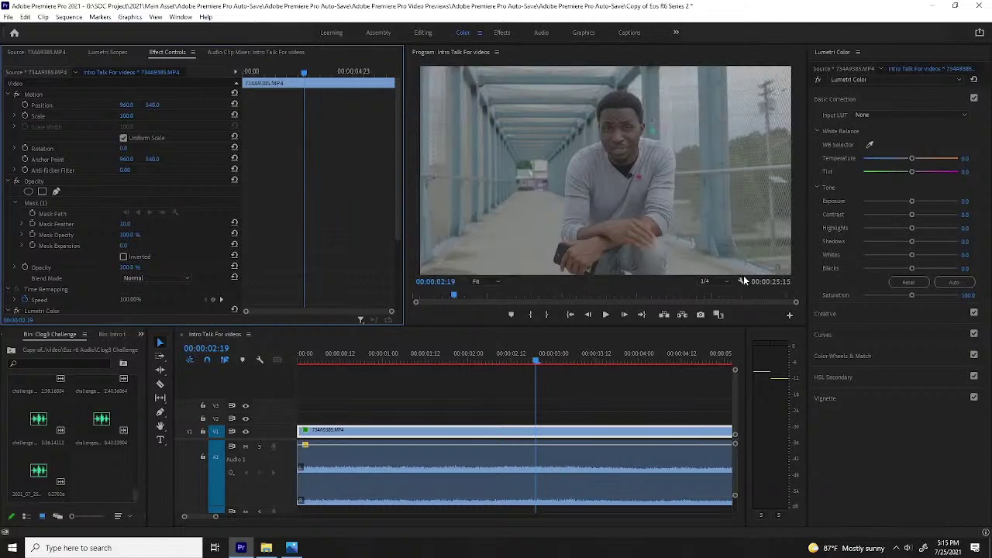
Show the RGB Curves alongside the Lumetri Scopes and hide the Parade (RGB) scope
left_click(825, 334)
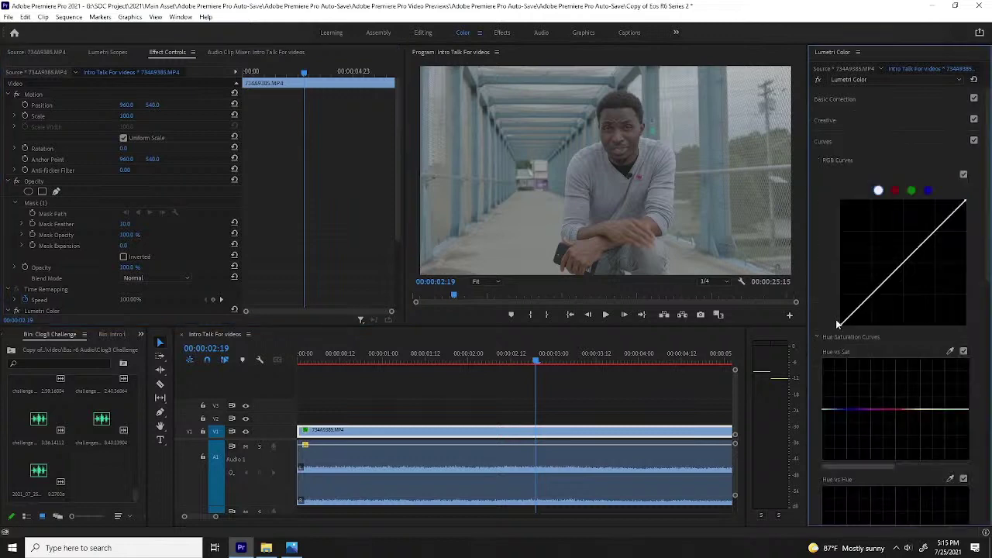
left_click(105, 52)
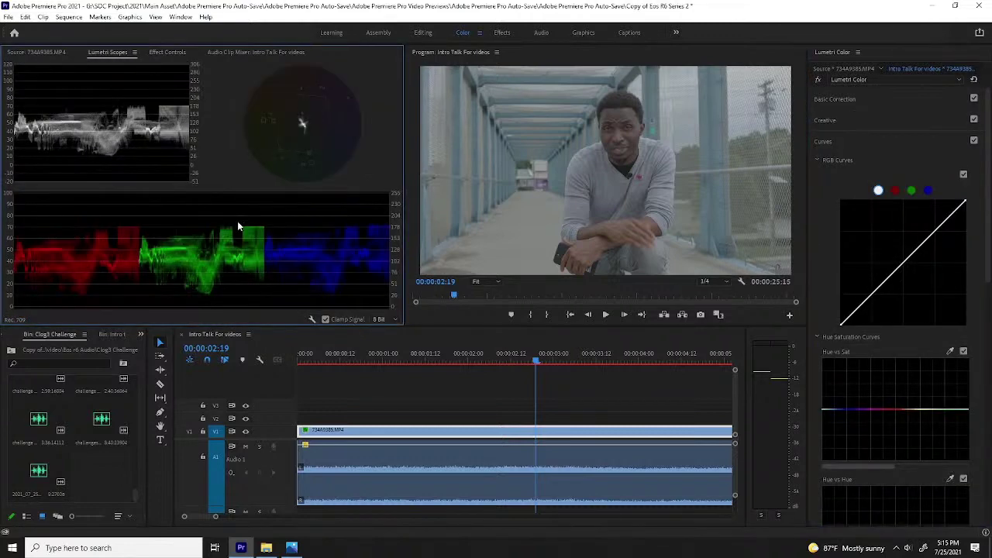
right_click(246, 178)
left_click(277, 215)
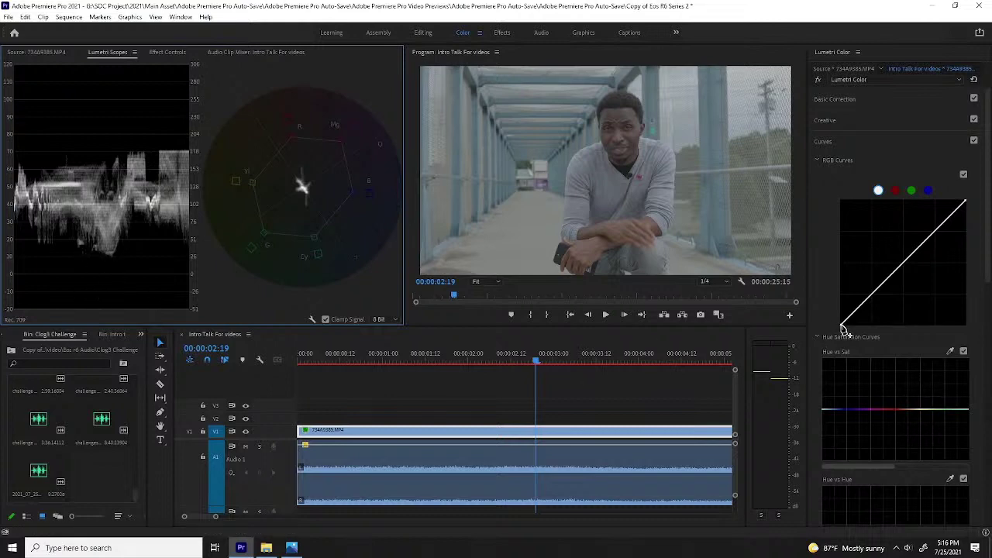
Try extreme shifts of the RGB curve's black point and white point, undoing each one
left_click_drag(845, 329, 887, 328)
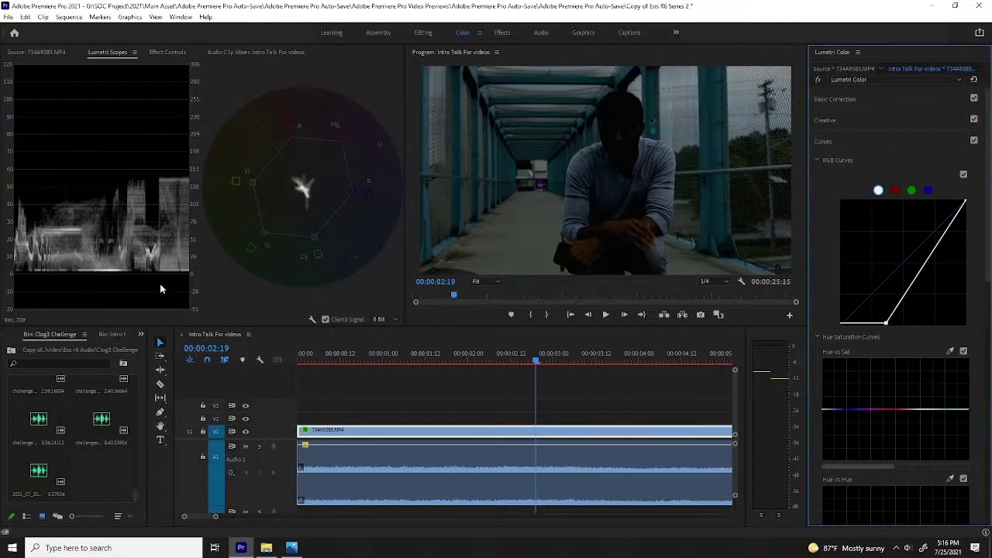
key("ctrl+z")
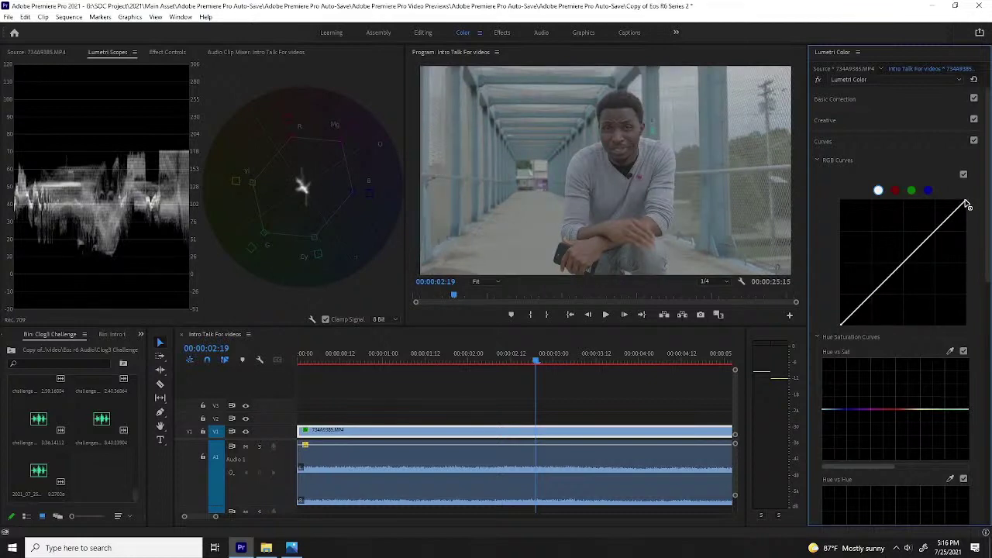
left_click_drag(965, 202, 888, 195)
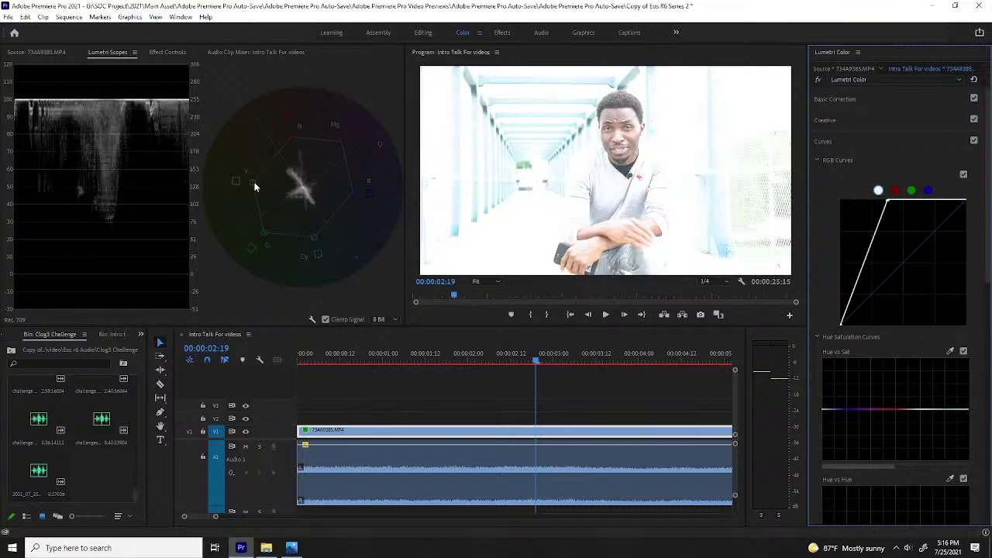
key("ctrl+z")
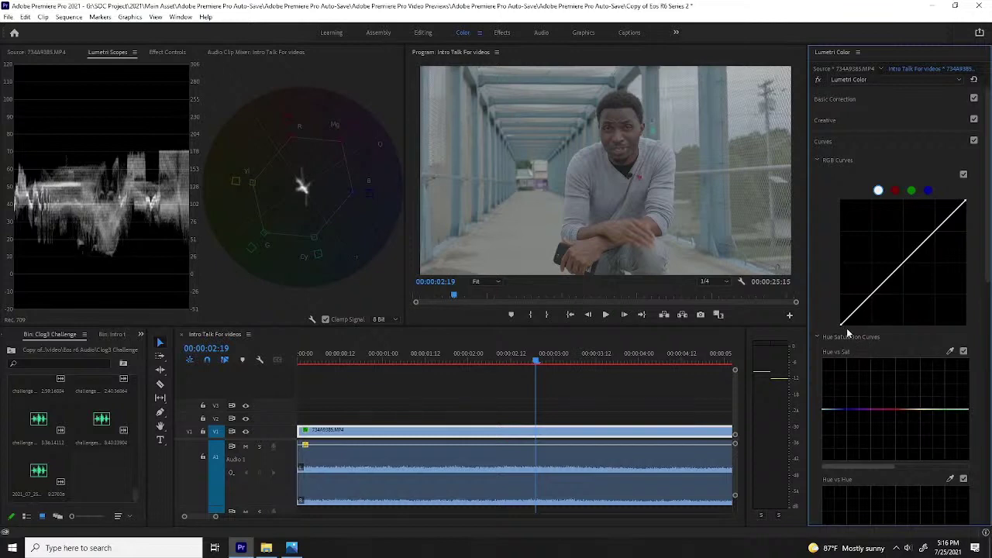
Move the RGB curve's black point and white point inward so the waveform spans from about 0 to about 85
left_click_drag(843, 329, 852, 332)
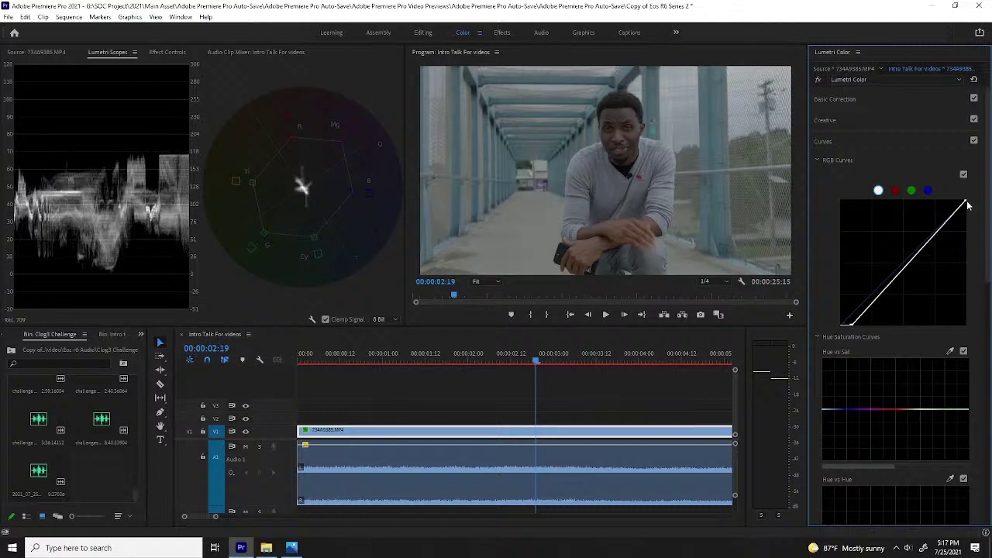
left_click_drag(964, 200, 944, 203)
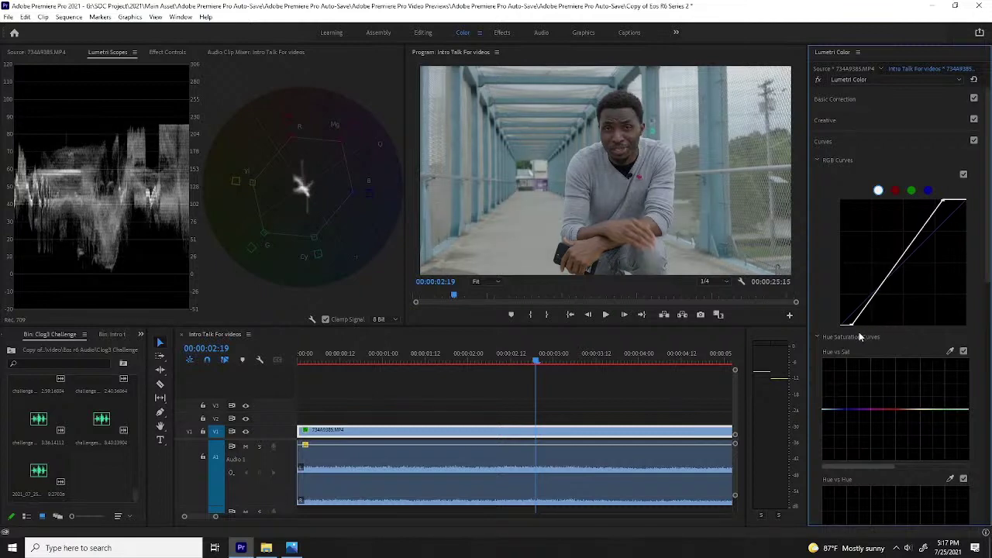
left_click_drag(852, 325, 854, 324)
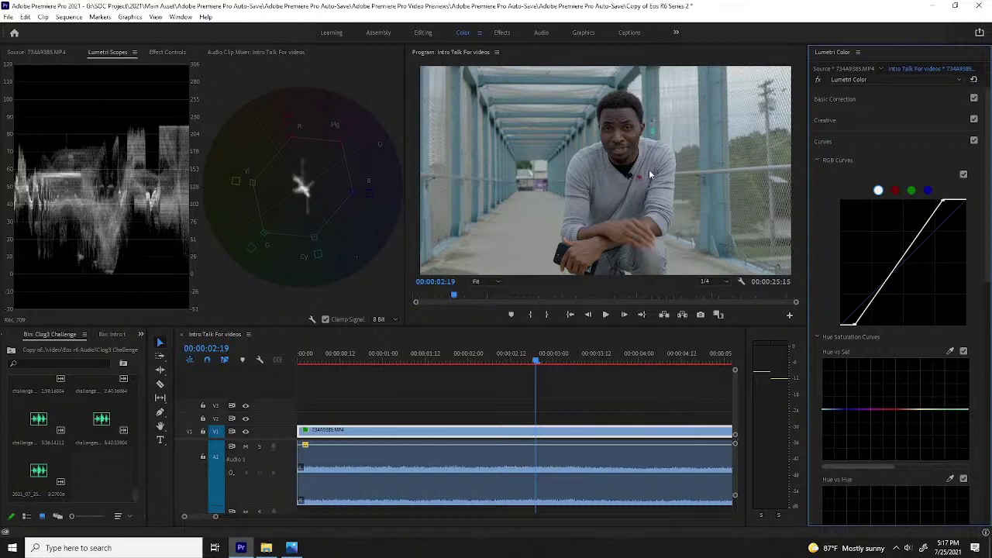
Show the Basic Correction settings and add the Parade (RGB) scope to the Lumetri Scopes
left_click(849, 100)
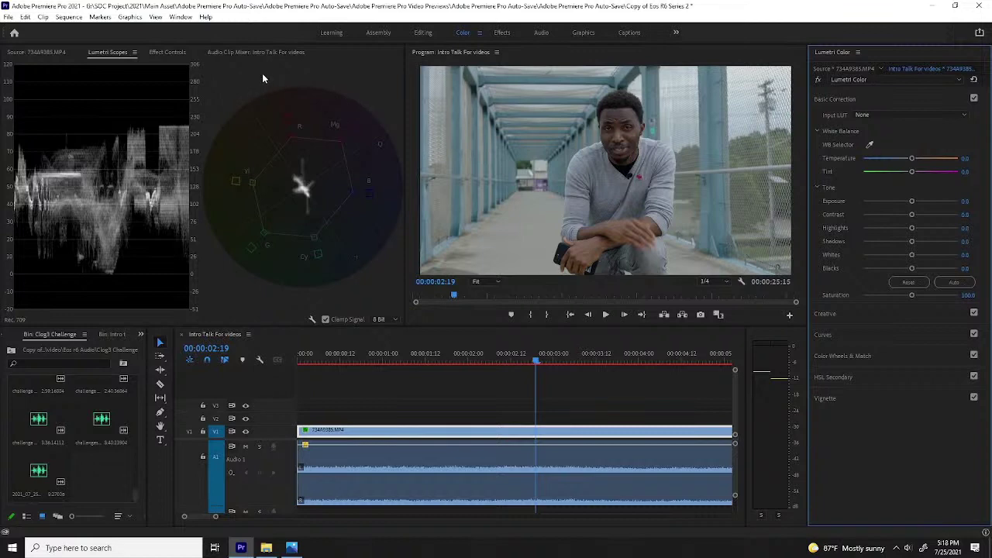
right_click(230, 279)
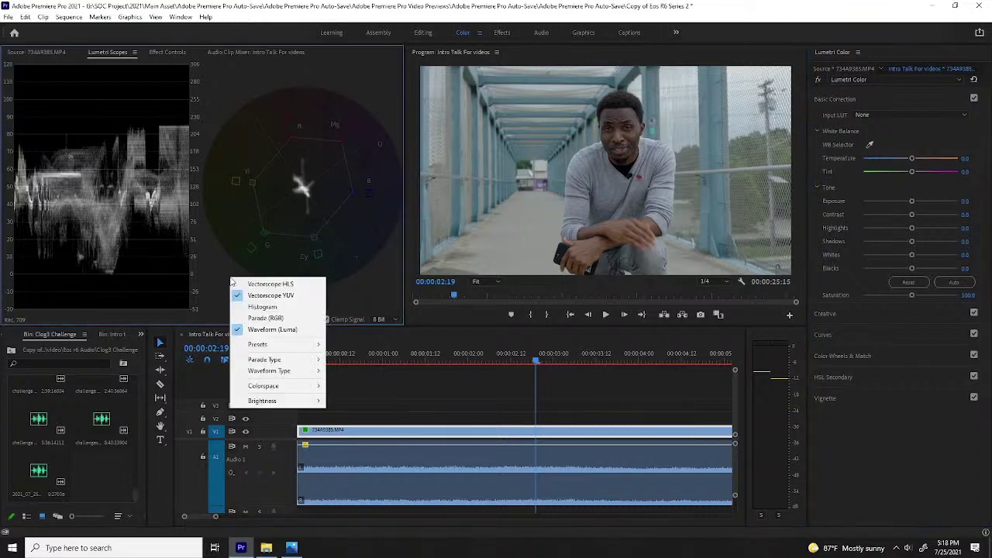
left_click(281, 318)
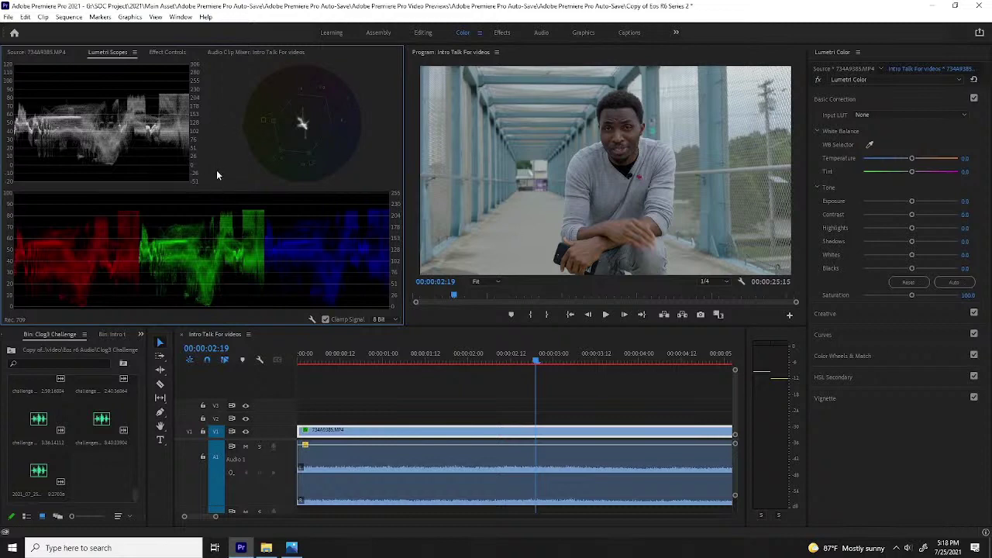
Draw a small freeform opacity mask around a patch on the grey shirt's shoulder
left_click(178, 53)
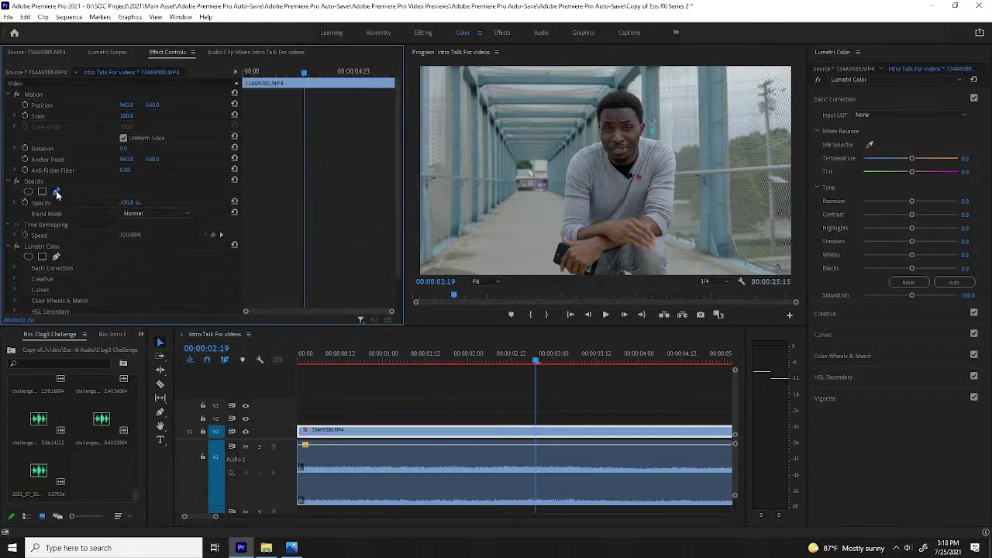
left_click(93, 203)
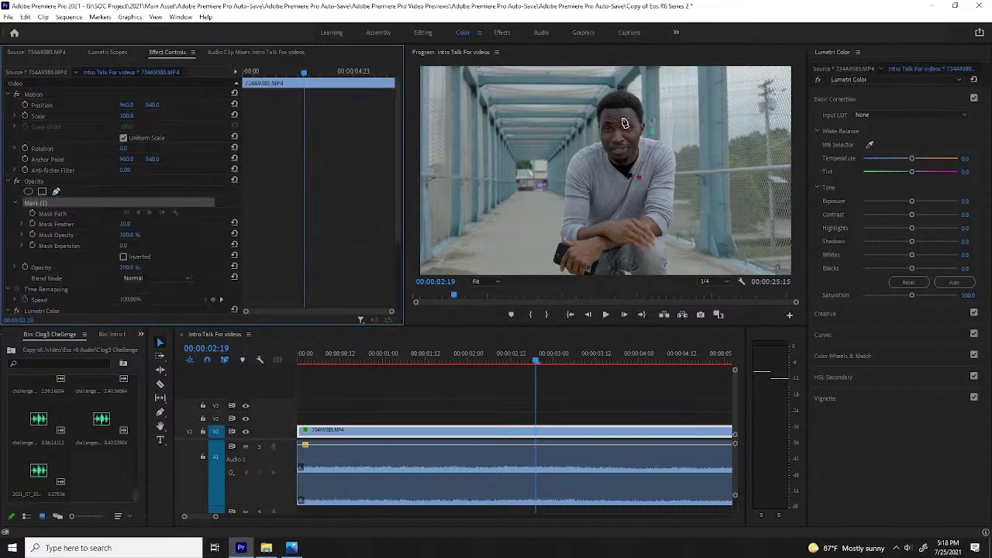
left_click(582, 164)
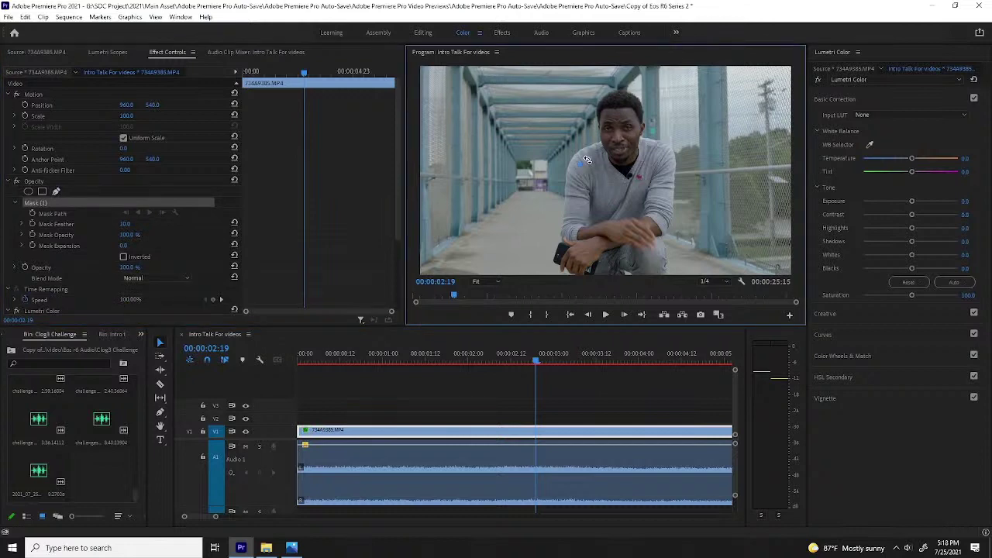
left_click(591, 158)
left_click(592, 164)
Set the white balance from the masked shirt patch and delete the opacity mask
left_click(107, 52)
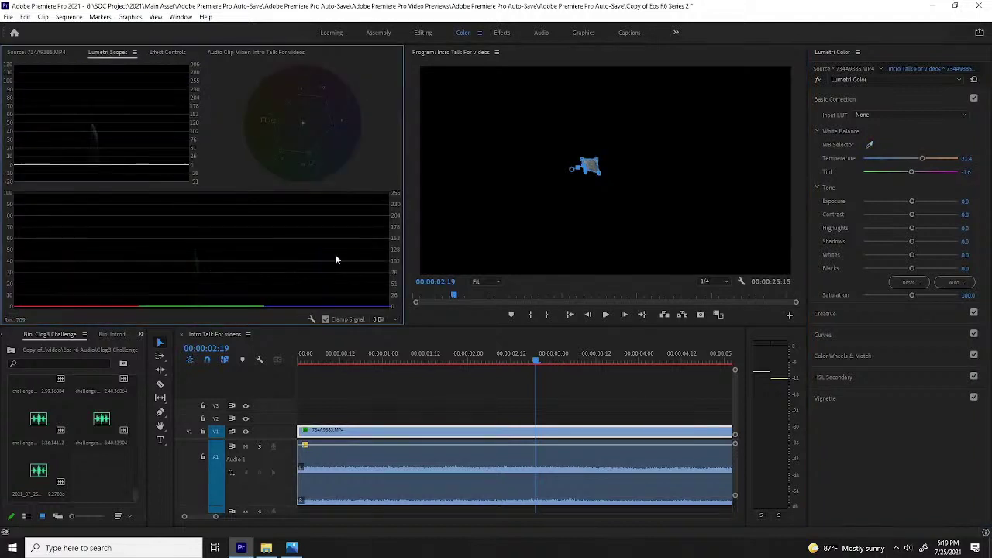
left_click(603, 156)
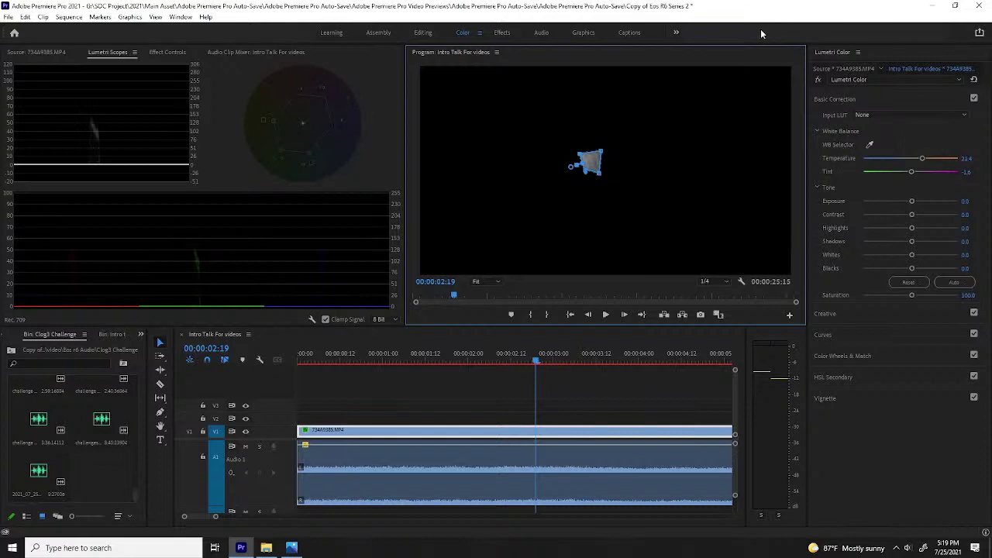
left_click(168, 51)
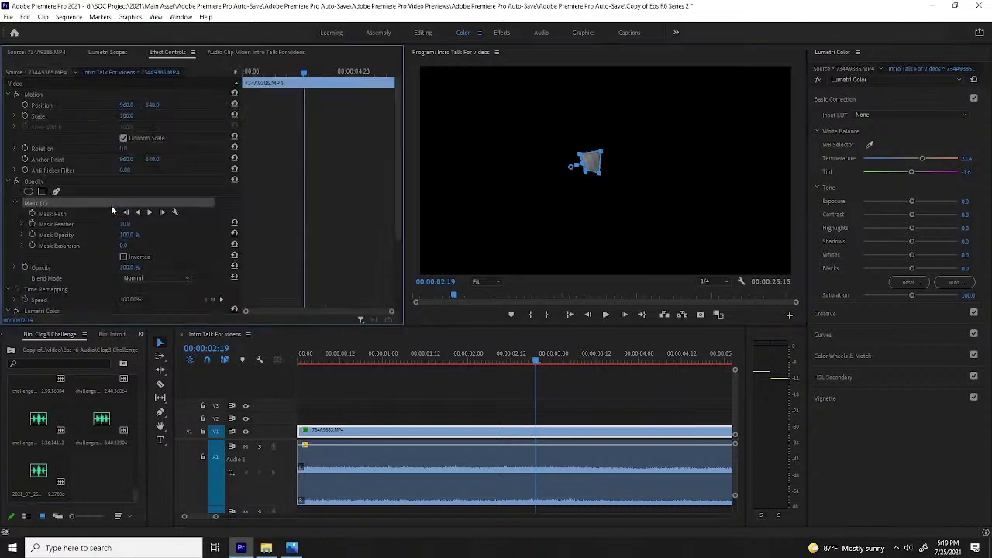
key("Delete")
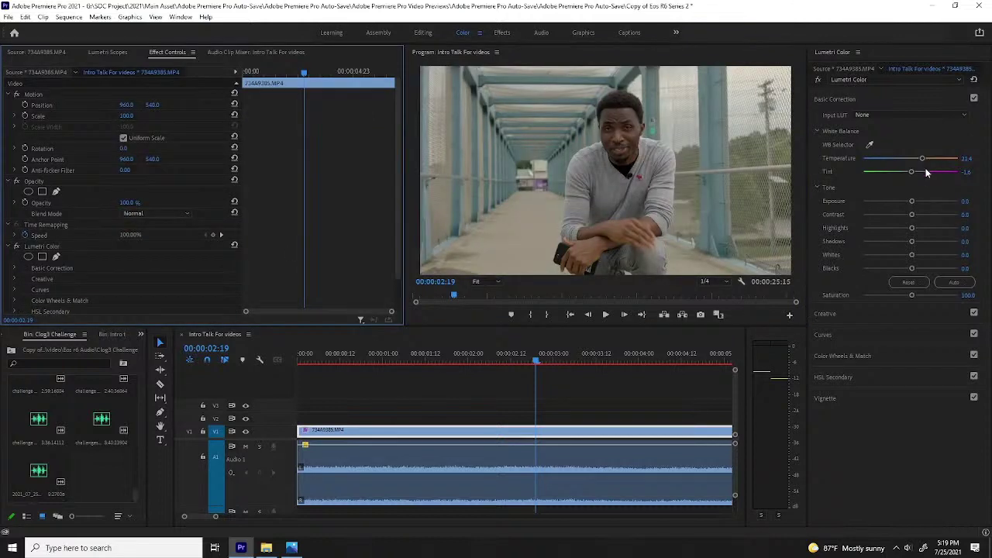
Set the clip's Temperature to 9.8 and hide the Parade (RGB) scope
left_click_drag(926, 172, 917, 164)
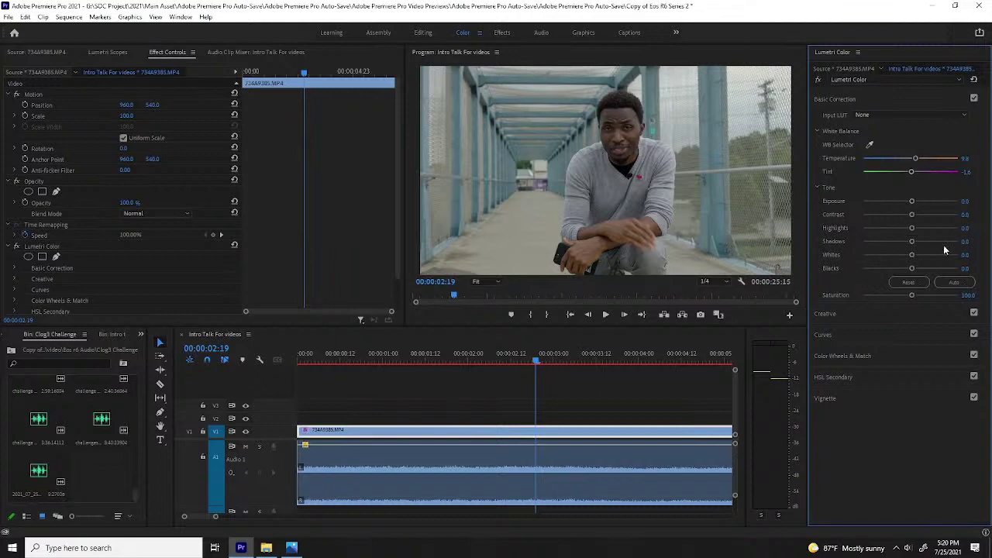
left_click(105, 53)
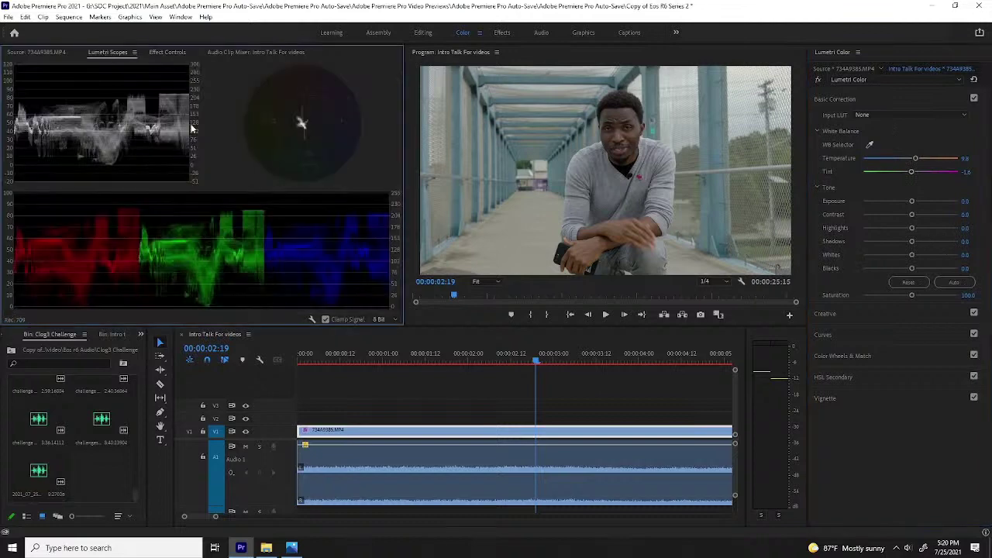
right_click(229, 171)
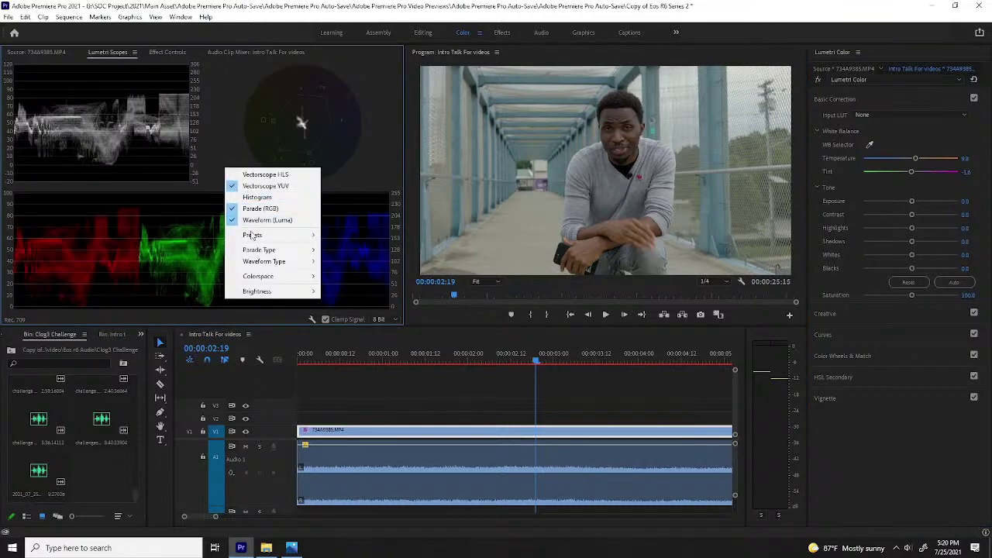
left_click(269, 210)
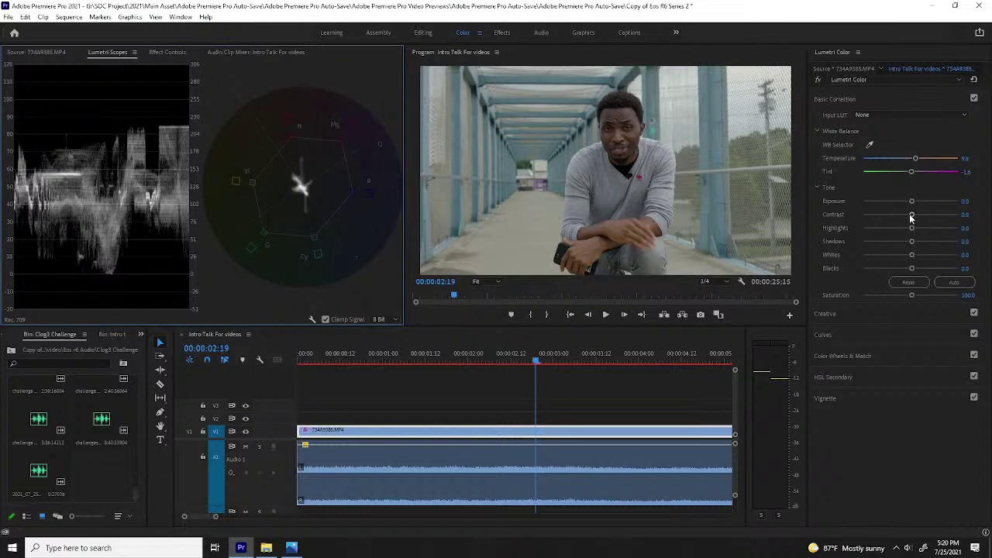
Set Contrast to 6.5 and Saturation to 104.3, and raise the Highlights moderately
left_click_drag(911, 218, 916, 219)
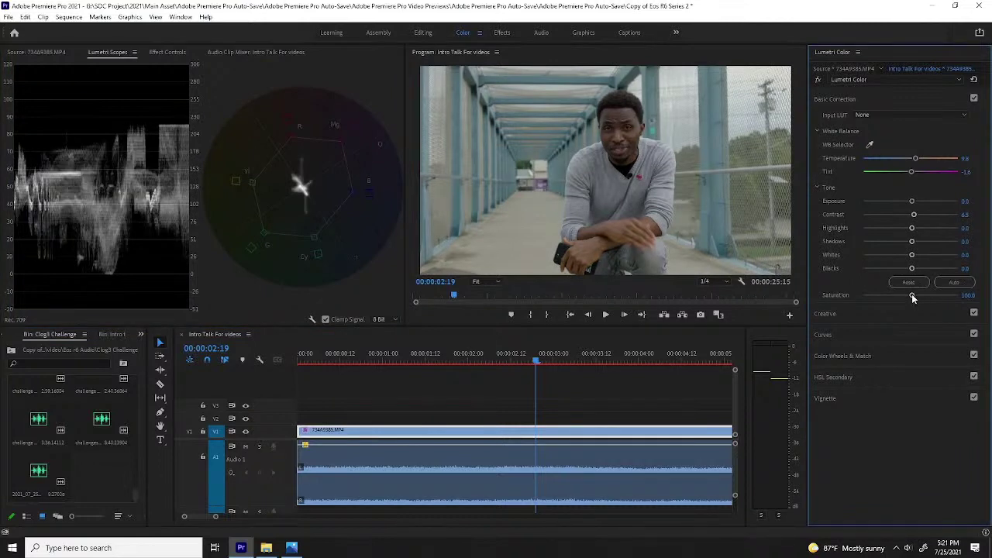
left_click_drag(912, 296, 912, 296)
left_click_drag(912, 229, 922, 230)
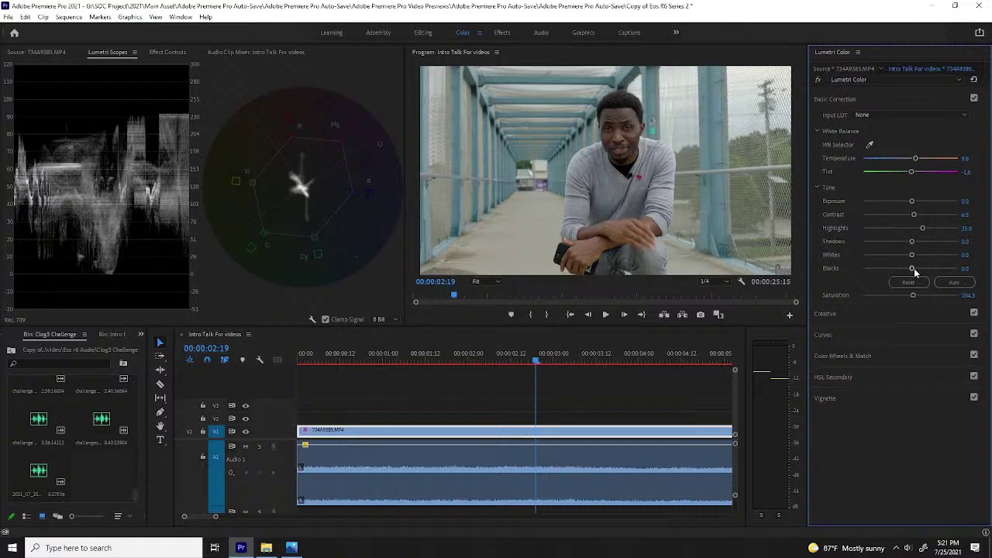
Lower the Blacks to -8.7 and apply the MondoBytes.cube LUT as the clip's Creative look
left_click_drag(914, 268, 906, 271)
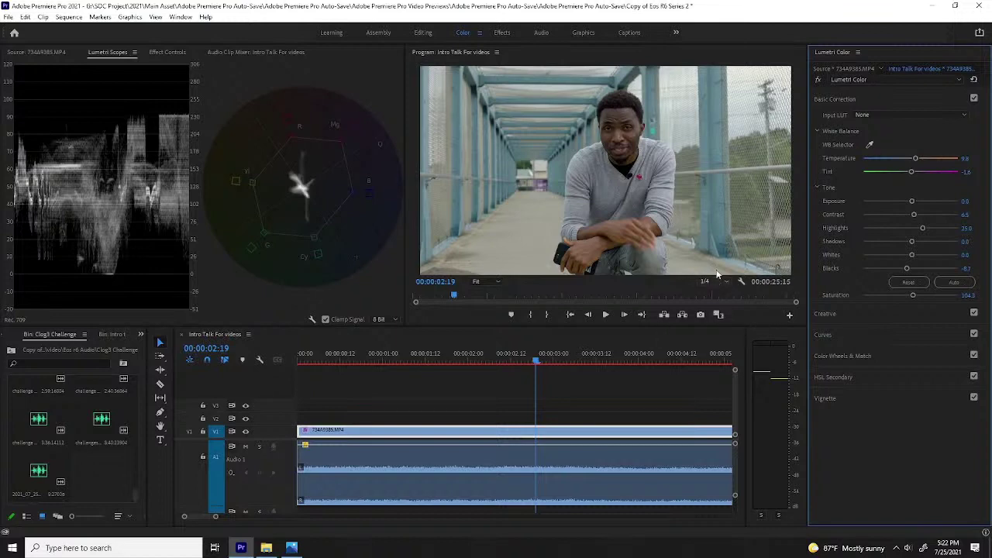
left_click(837, 314)
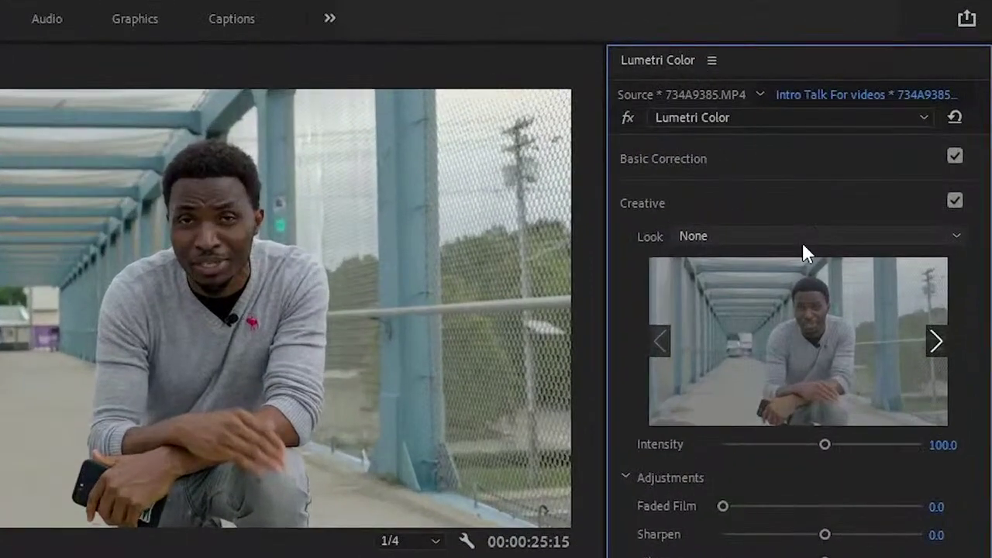
left_click(803, 244)
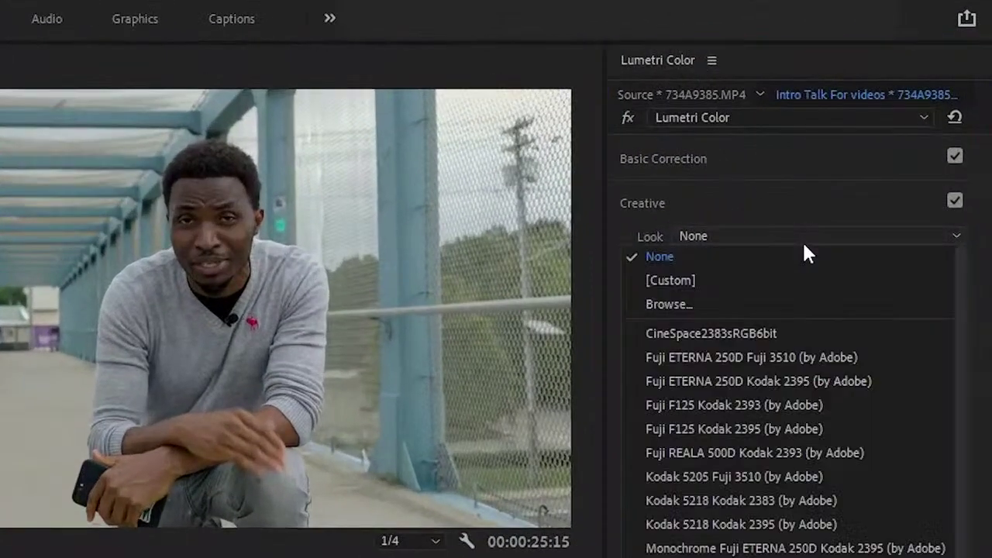
left_click(678, 301)
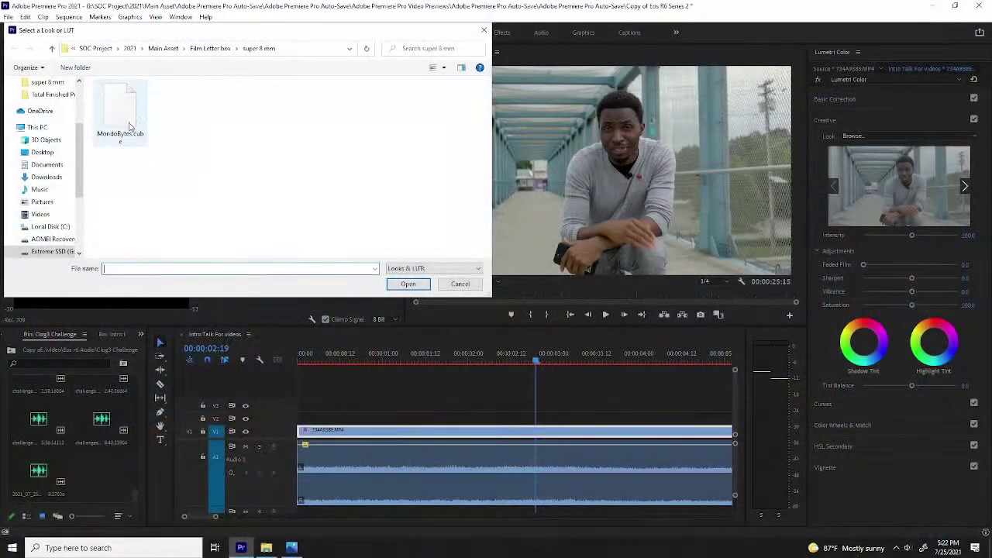
left_click(120, 123)
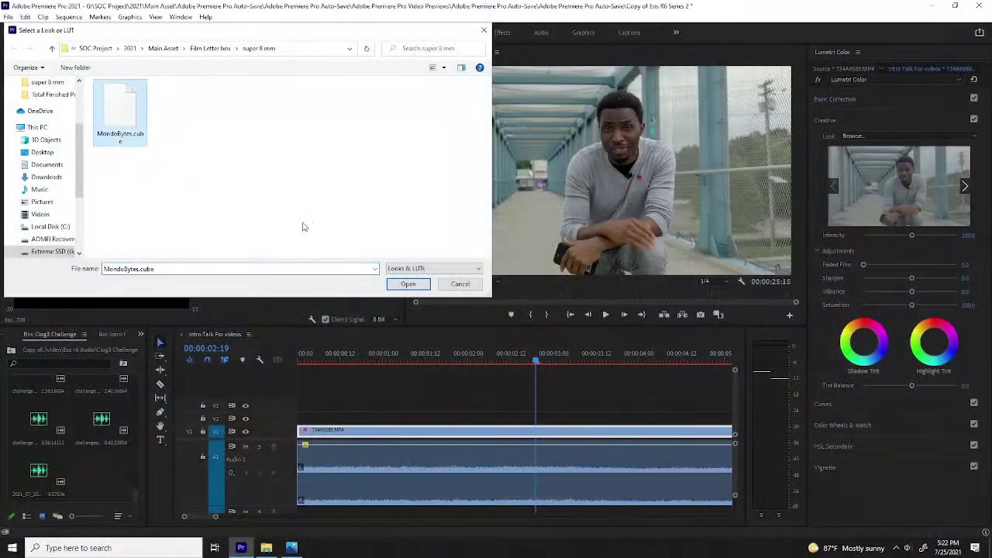
left_click(406, 285)
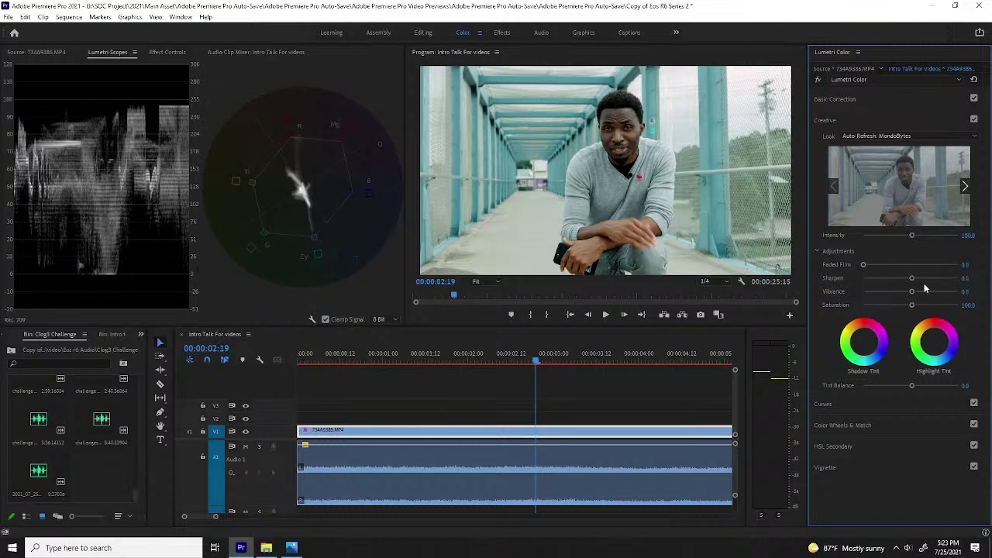
Rebalance the tone under the look: Contrast -13.0, Highlights 17.4, Shadows -1.1 and Blacks -7.6
left_click(835, 406)
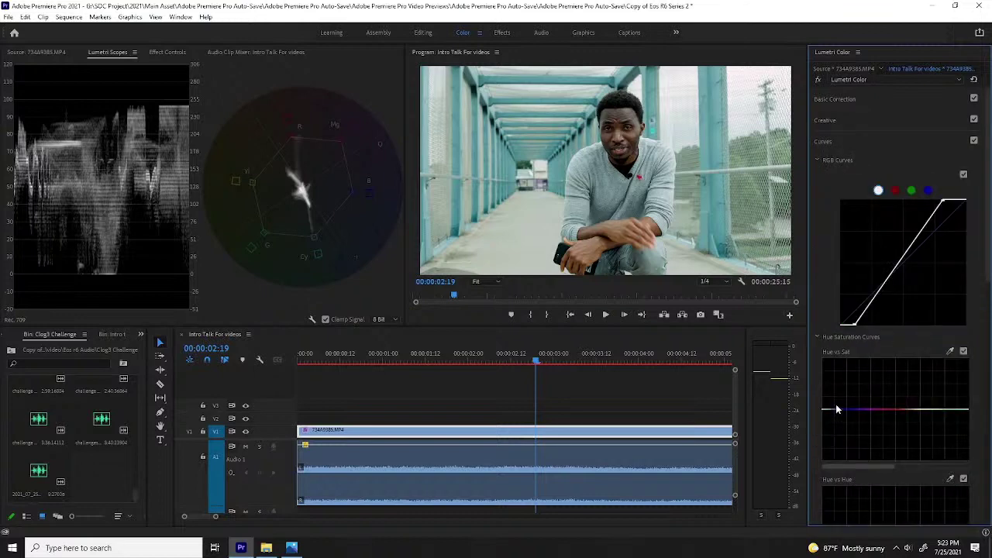
left_click(871, 98)
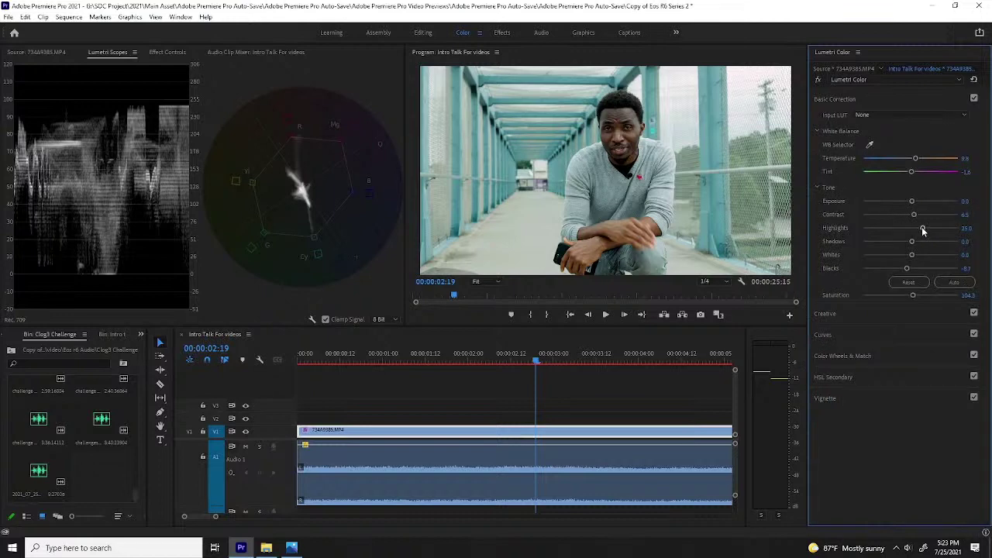
left_click_drag(922, 230, 904, 216)
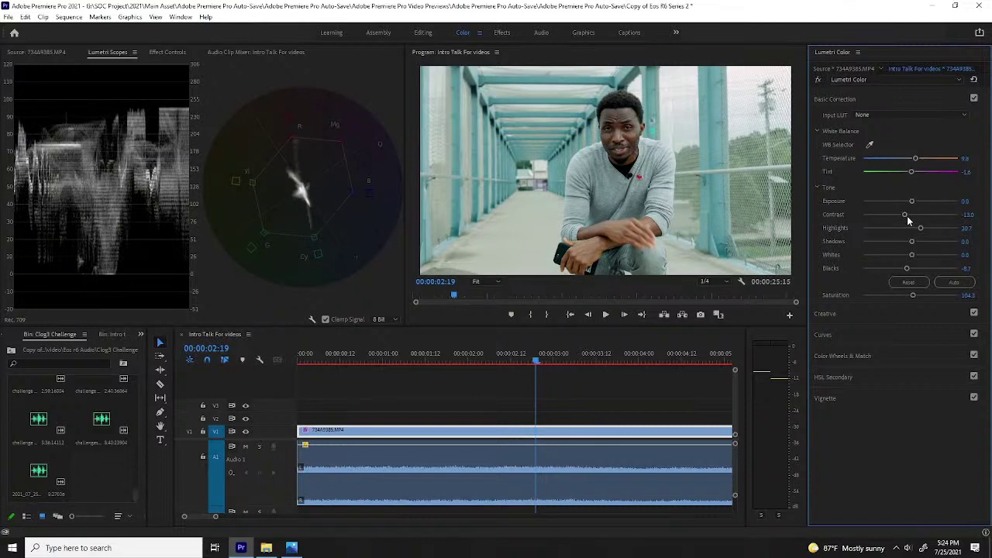
scroll(909, 215, "down", 1)
left_click_drag(920, 228, 918, 228)
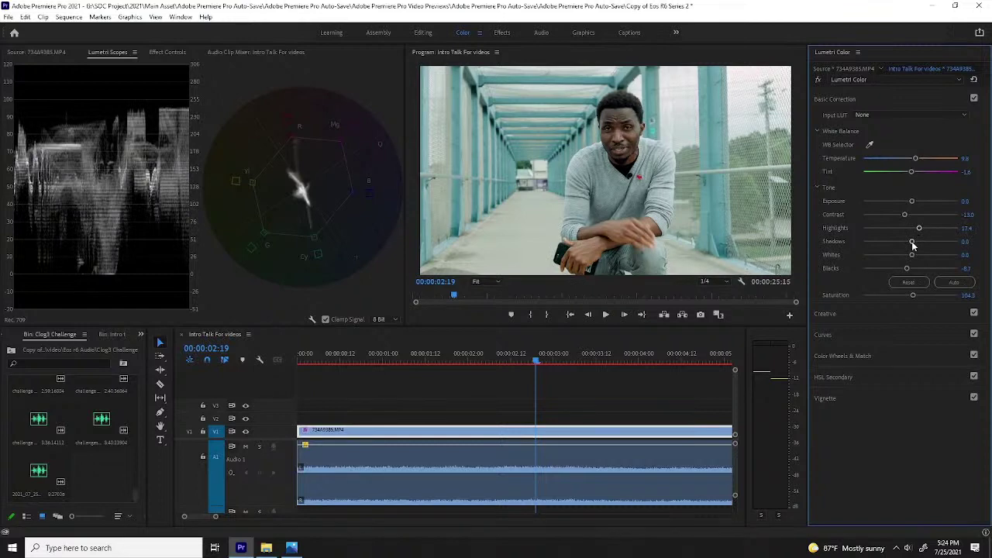
left_click_drag(912, 242, 910, 243)
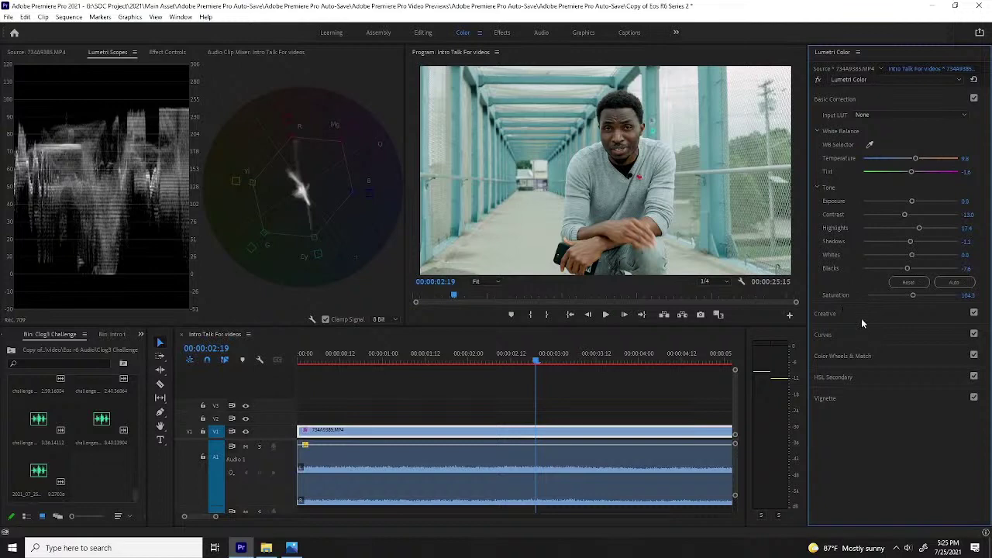
Key the teal bridge beams in HSL Secondary by sampling several beams and show the Color/Gray mask
left_click(844, 377)
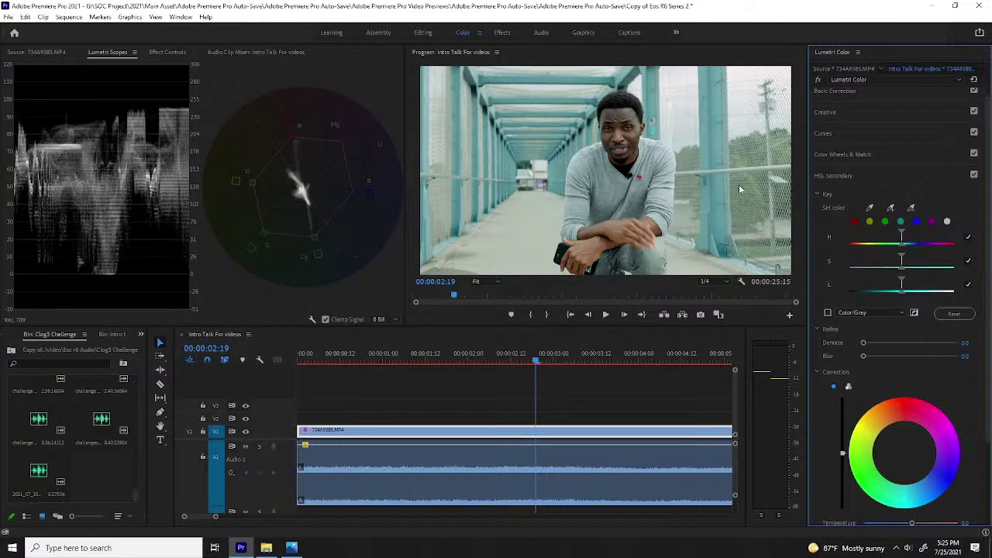
left_click(899, 221)
left_click(890, 208)
left_click(714, 81)
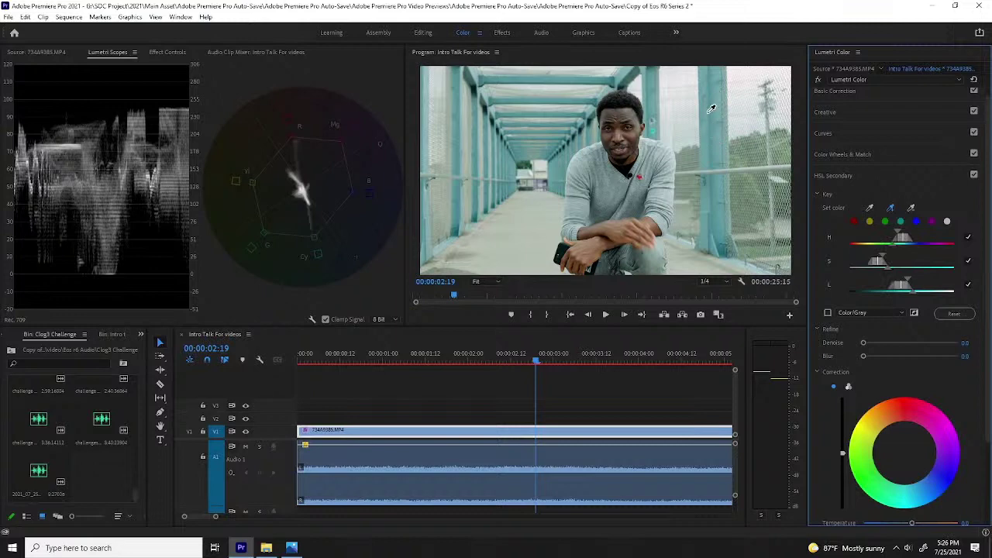
left_click(458, 173)
left_click(826, 313)
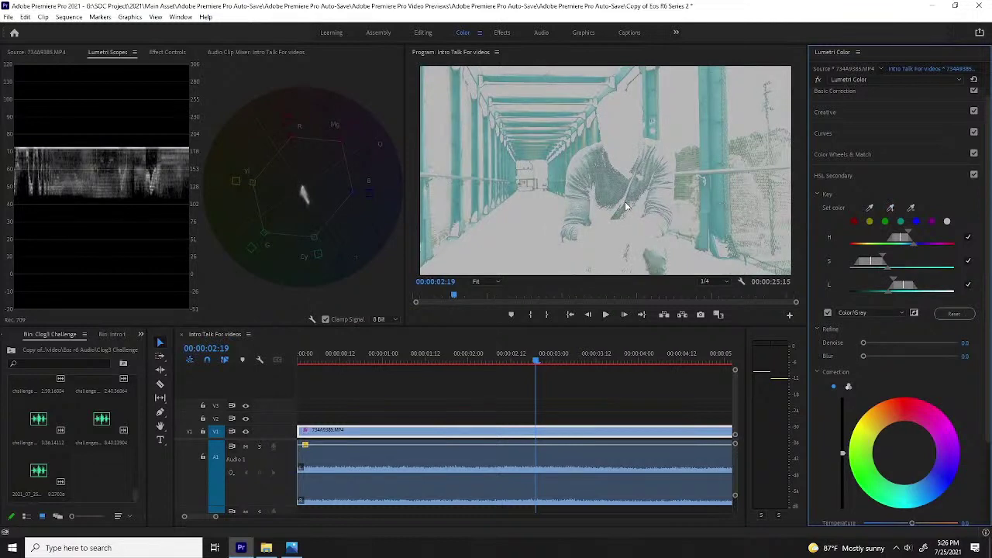
Exclude the grey shirt from the teal key and add further colour samples from the bridge beams
left_click(621, 197)
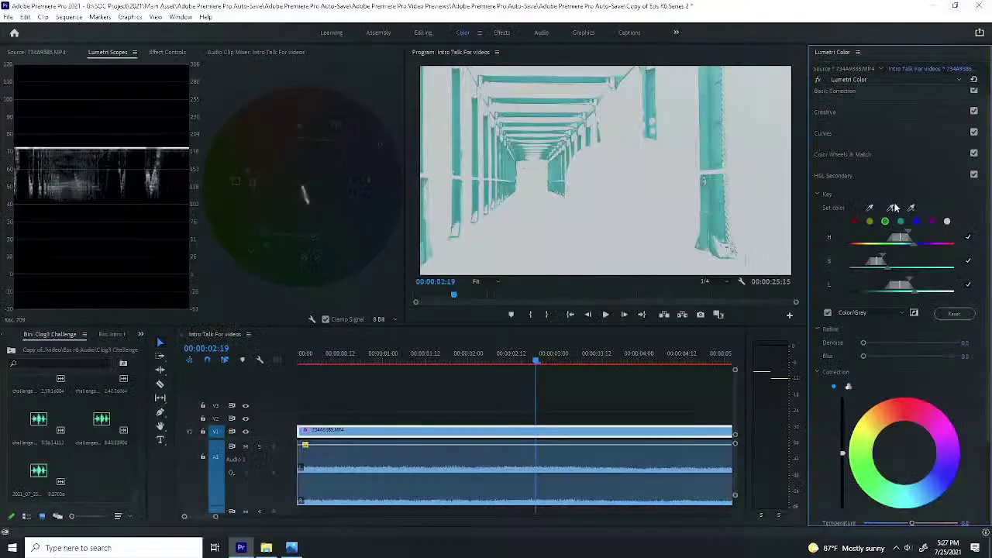
left_click(891, 208)
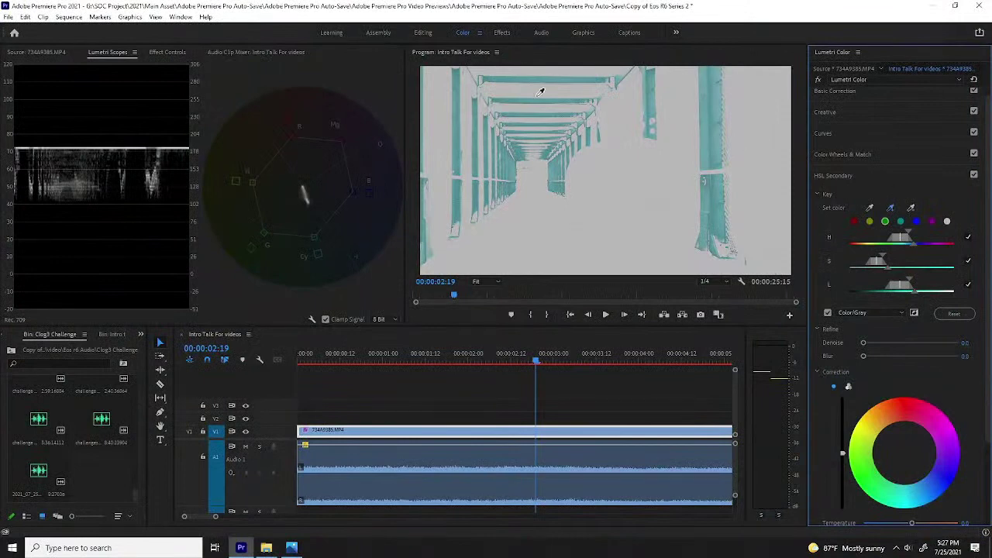
left_click(643, 124)
left_click(890, 207)
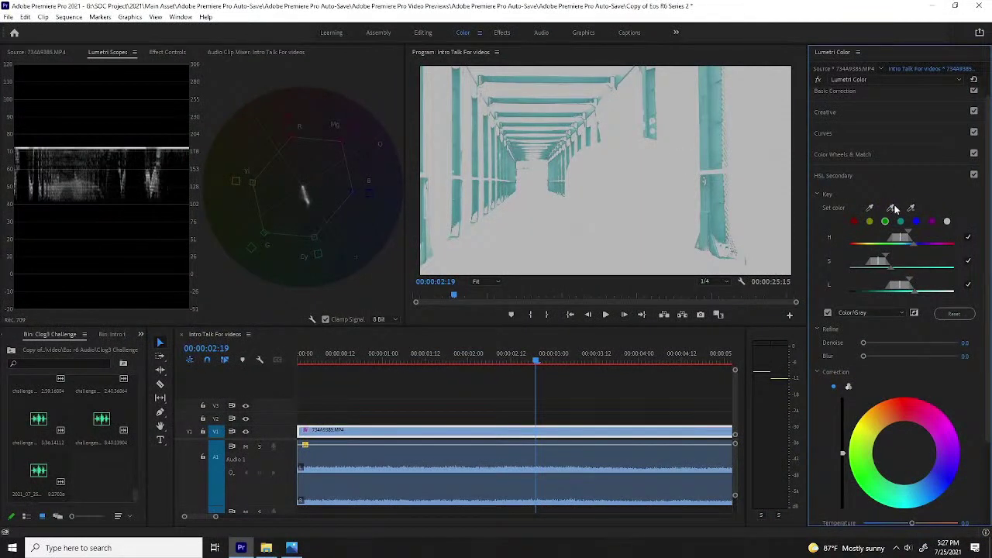
left_click(504, 151)
Refine the teal key with Denoise 34 and Blur 13, and turn off the mask preview
left_click(972, 342)
type("34")
left_click(967, 357)
type("10")
key("Return")
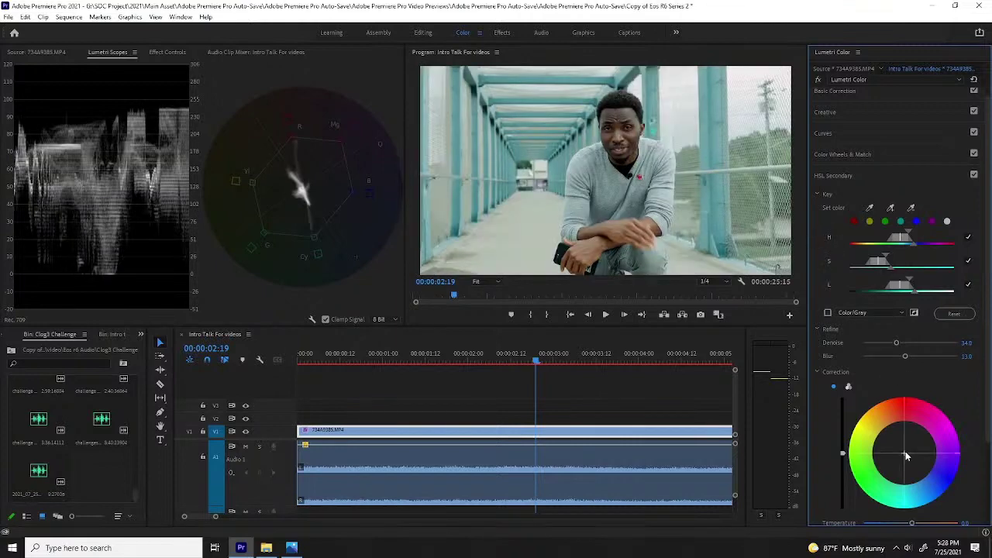
Shift the keyed beams slightly towards cyan in the HSL Secondary correction wheel and save the project
left_click_drag(904, 456, 903, 458)
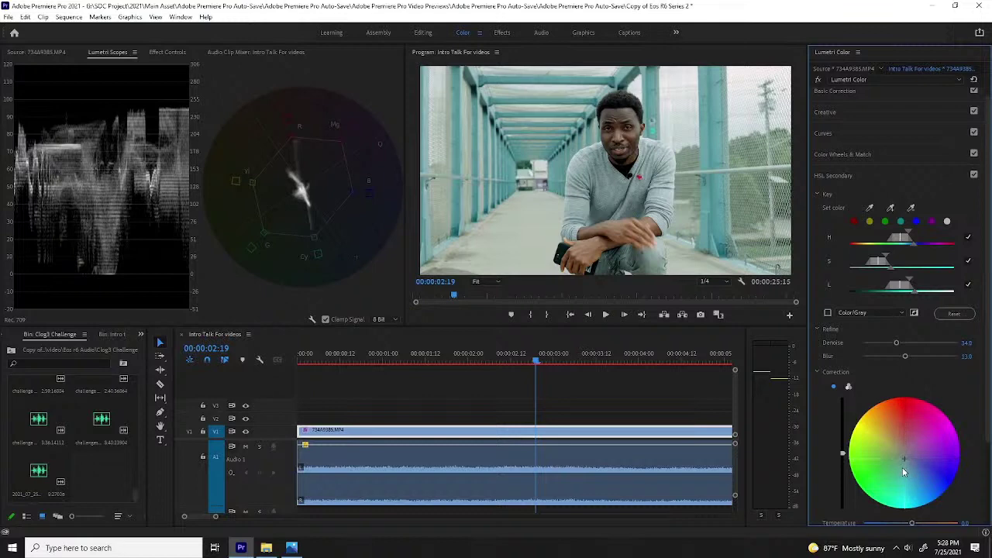
left_click(904, 460)
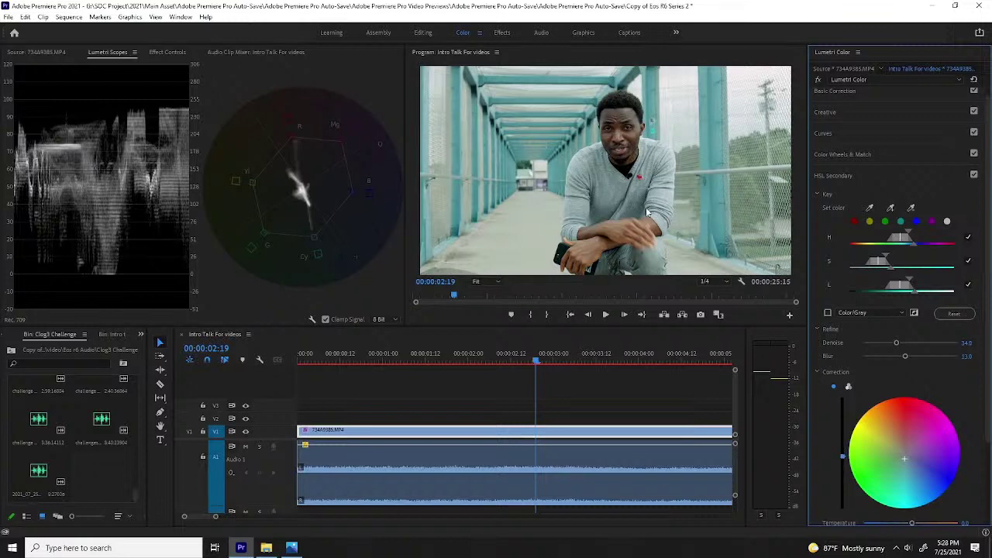
key("ctrl+s")
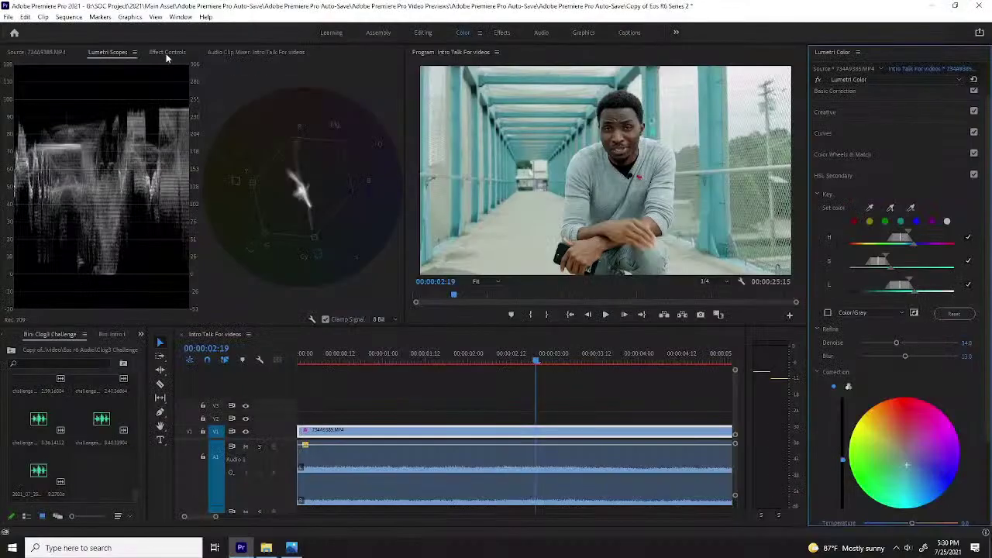
Add a second Lumetri Color effect to the clip and bring up its HSL Secondary key
left_click(167, 54)
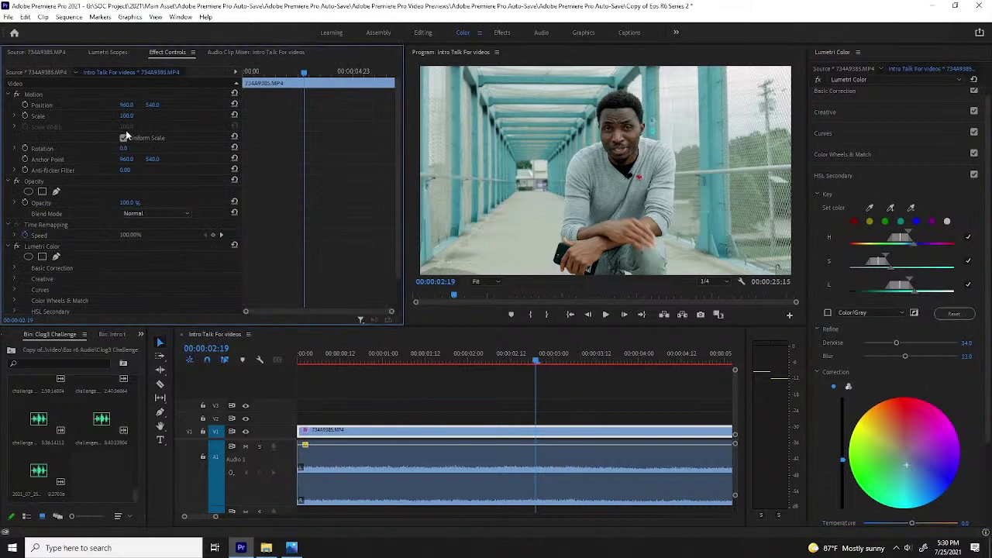
scroll(899, 310, "down", 4)
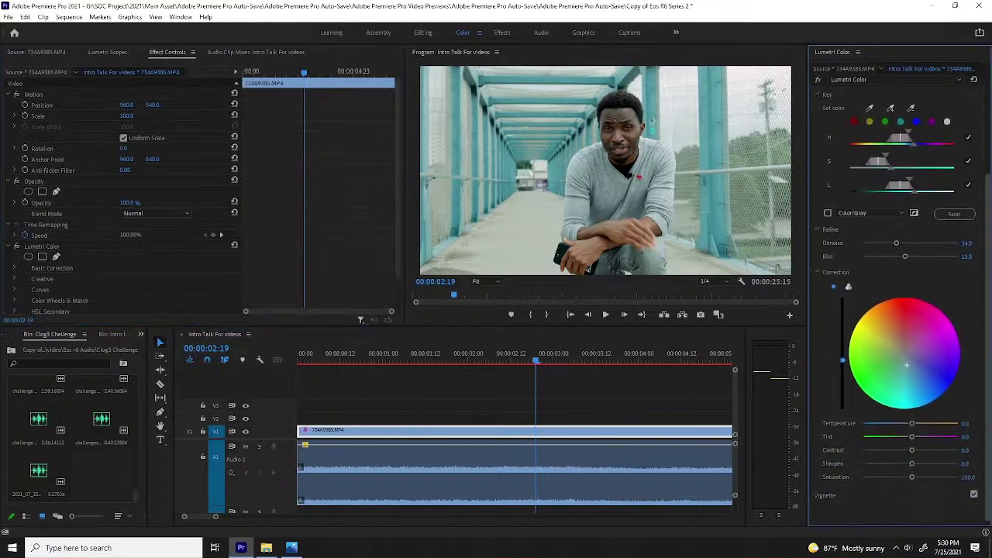
scroll(985, 261, "up", 4)
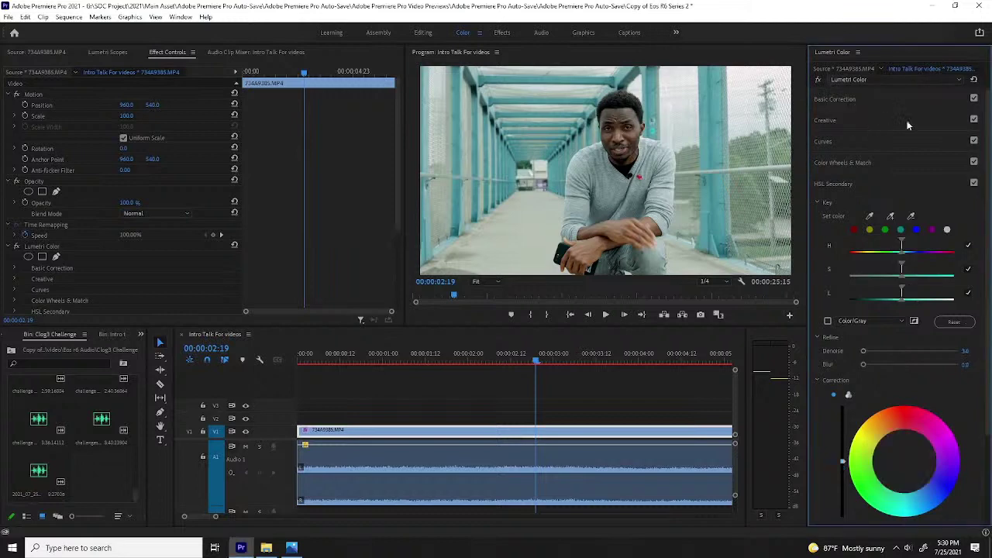
scroll(986, 232, "down", 2)
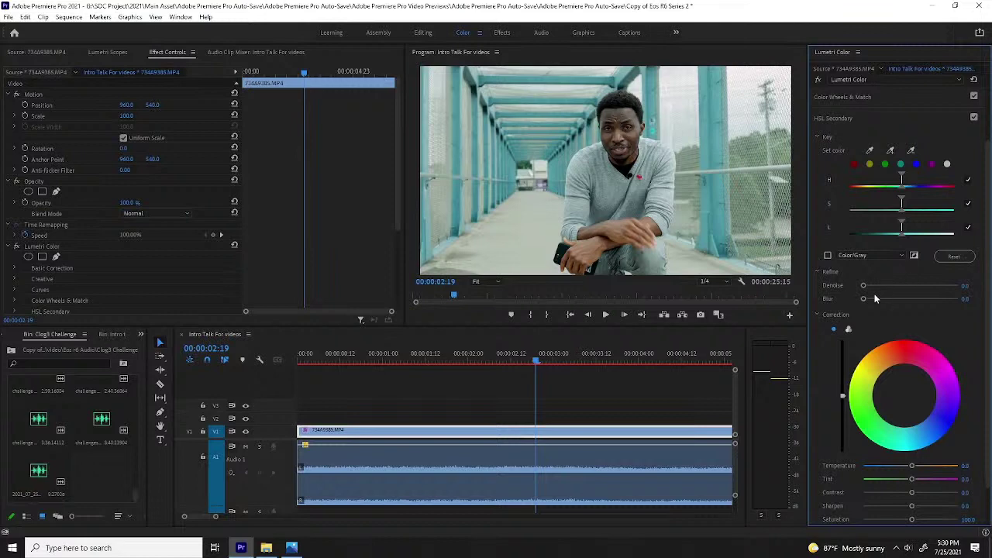
Key the man's skin by sampling his forehead, show the Color/Gray mask, and add samples from the hands and face
left_click(890, 150)
mouse_move(609, 111)
left_mouse_down()
mouse_move(624, 110)
mouse_move(640, 130)
mouse_move(610, 134)
left_mouse_up()
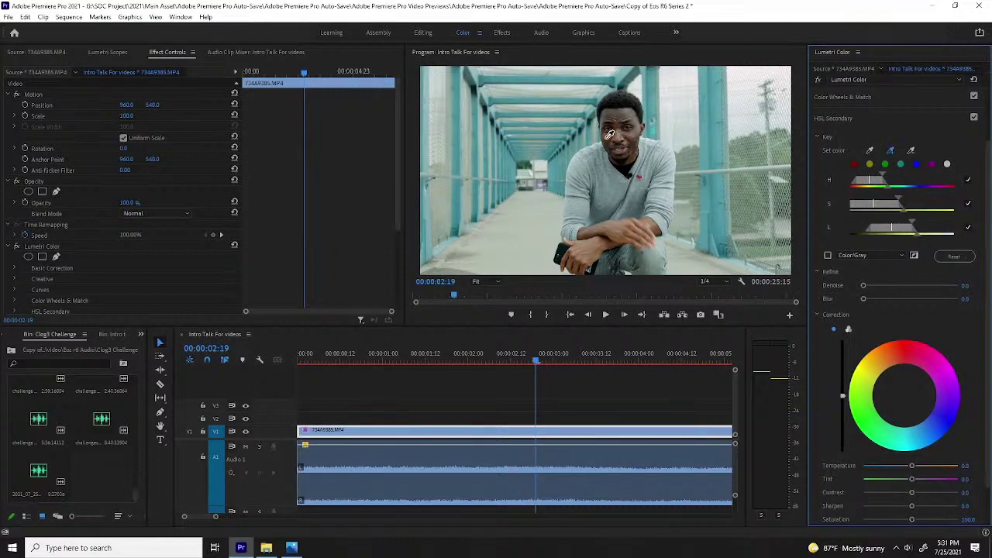
left_click(827, 257)
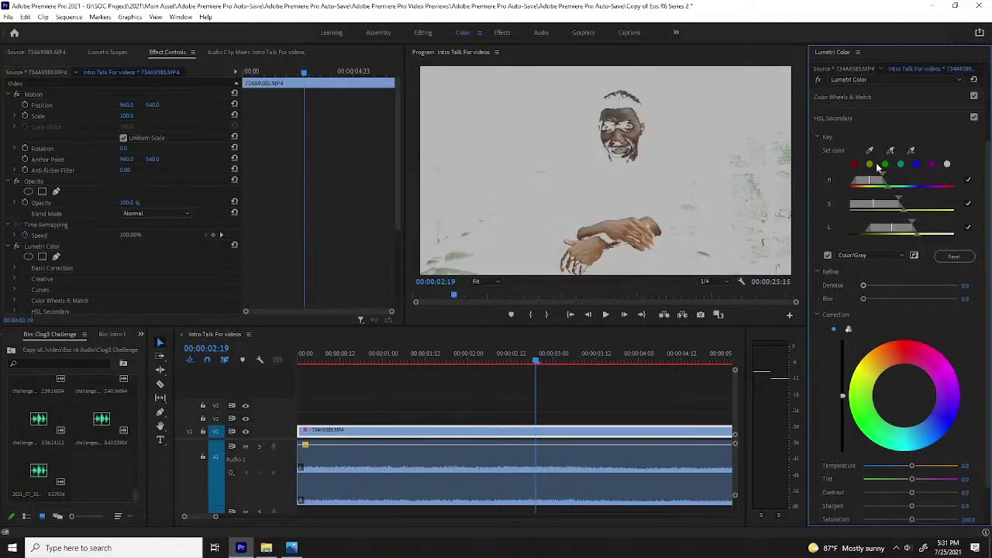
left_click(582, 260)
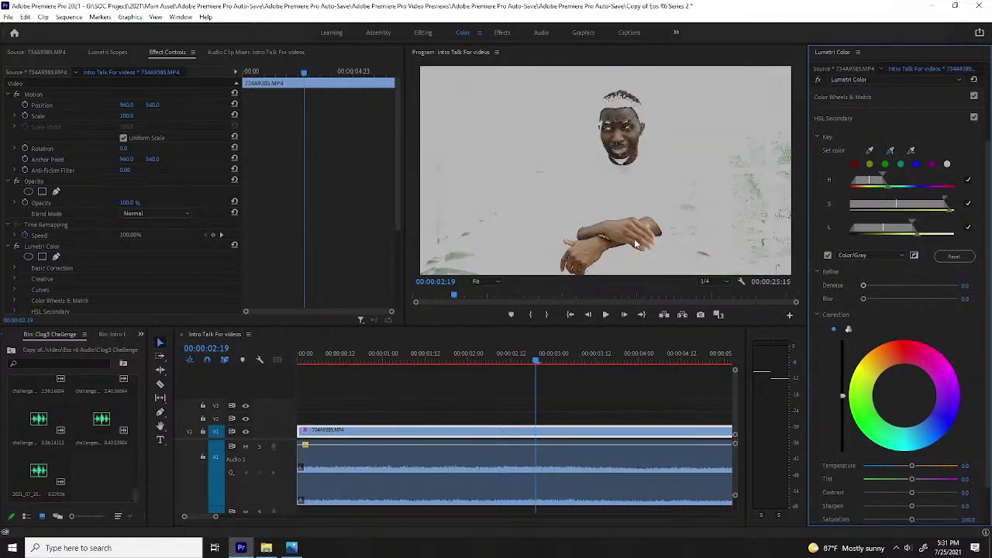
left_click(640, 111, "shift")
left_click(659, 122, "shift")
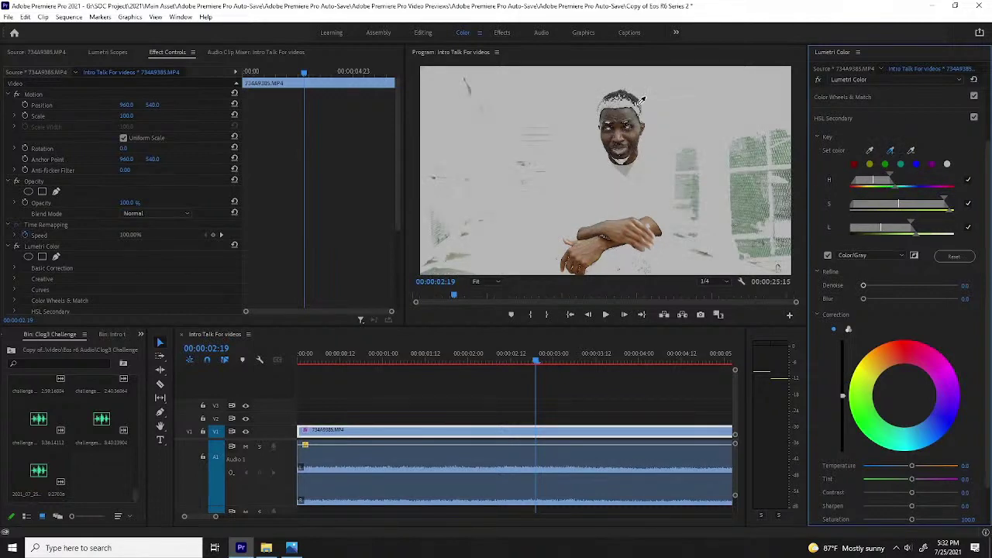
Try narrowing the skin key's saturation and luminance ranges and resampling the key around the shirt and face
left_click_drag(854, 200, 861, 200)
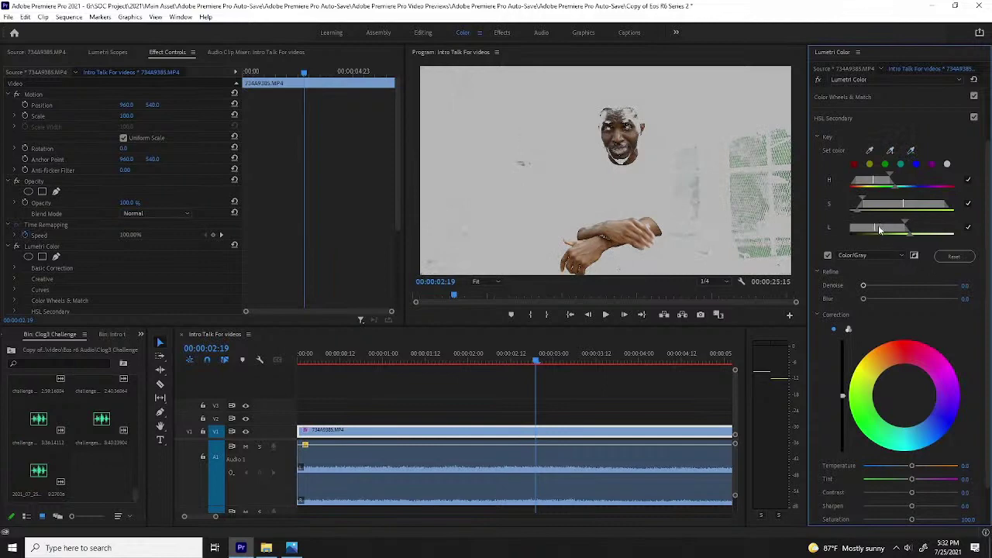
key("ctrl+z")
left_click(890, 150)
left_click(642, 214)
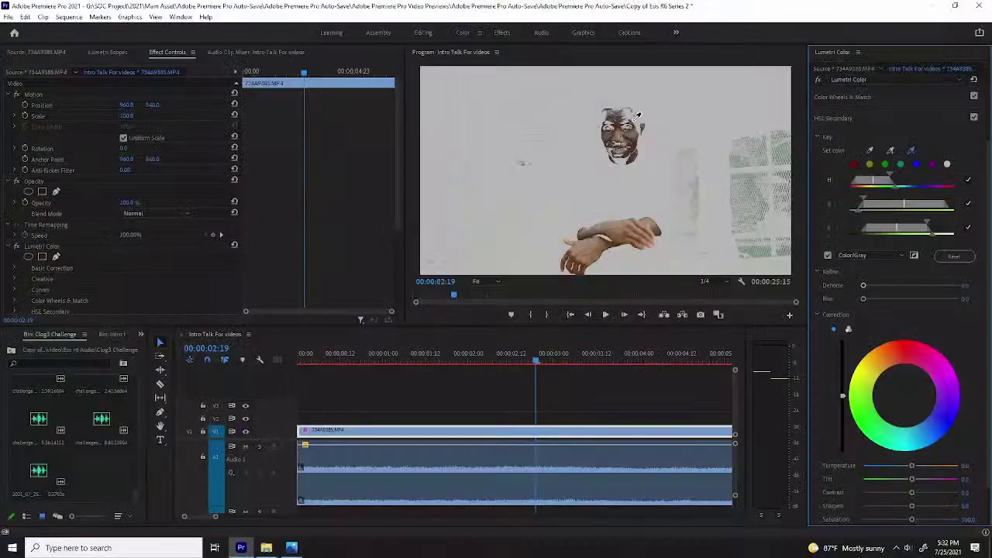
left_click(641, 130)
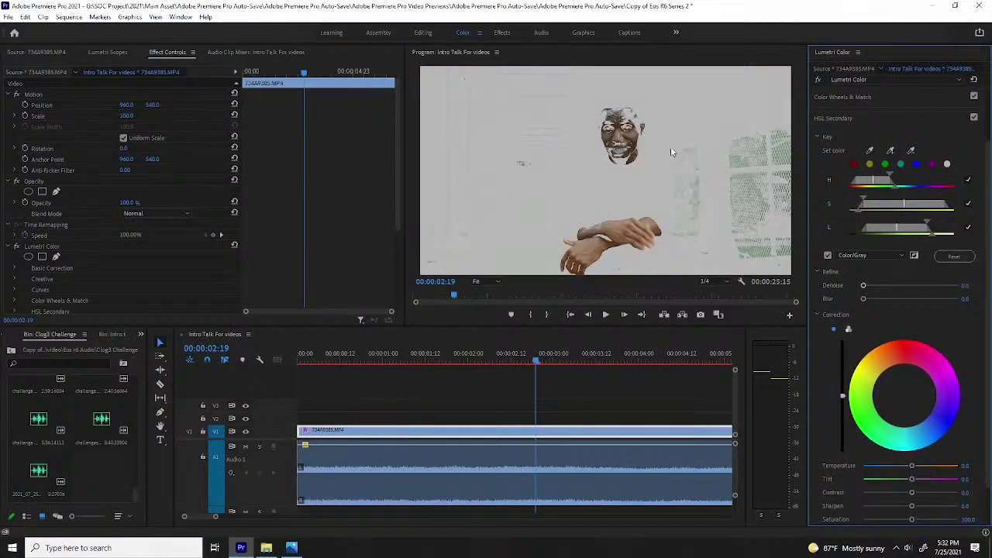
Subtract a background sample beside the man from the skin key and sample his forehead again
left_click(912, 152)
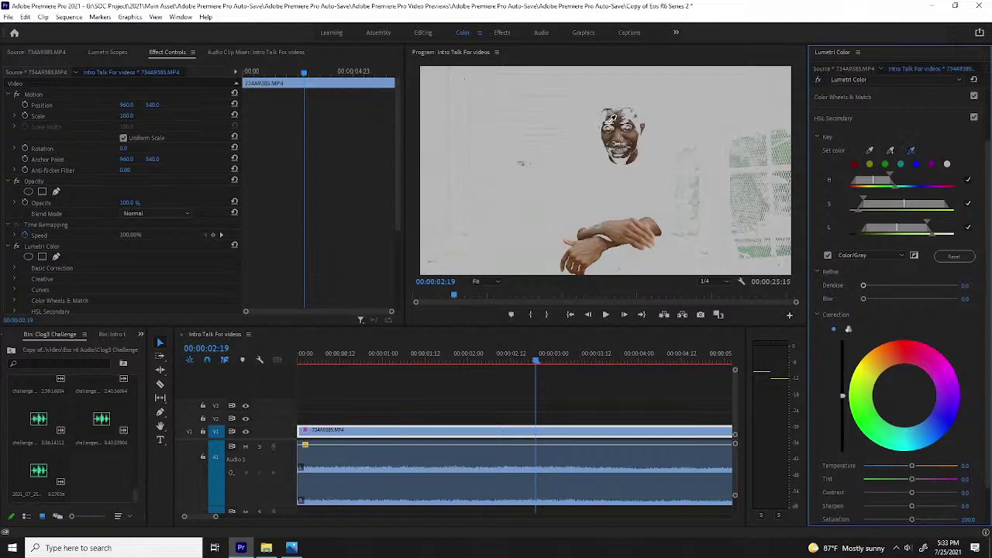
left_click(691, 165)
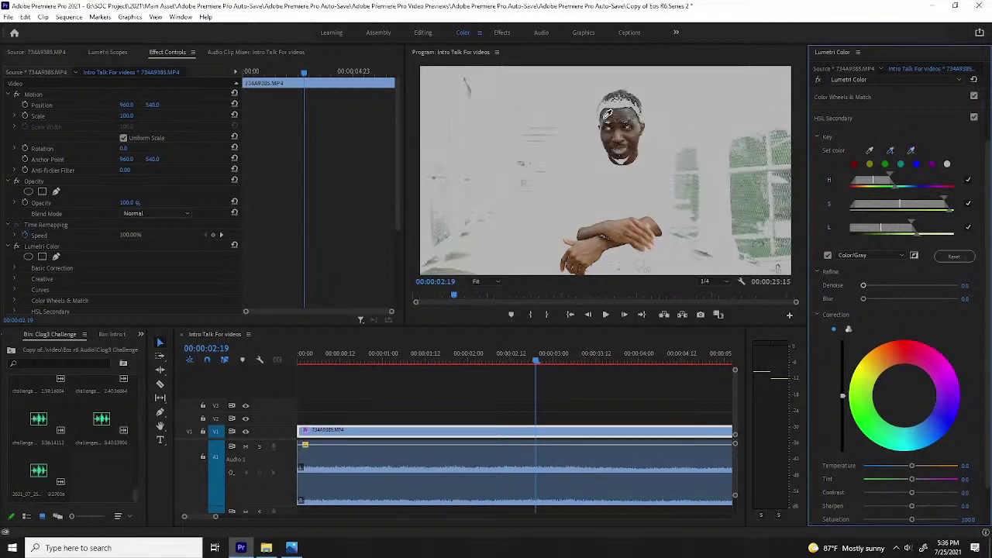
left_click(610, 109)
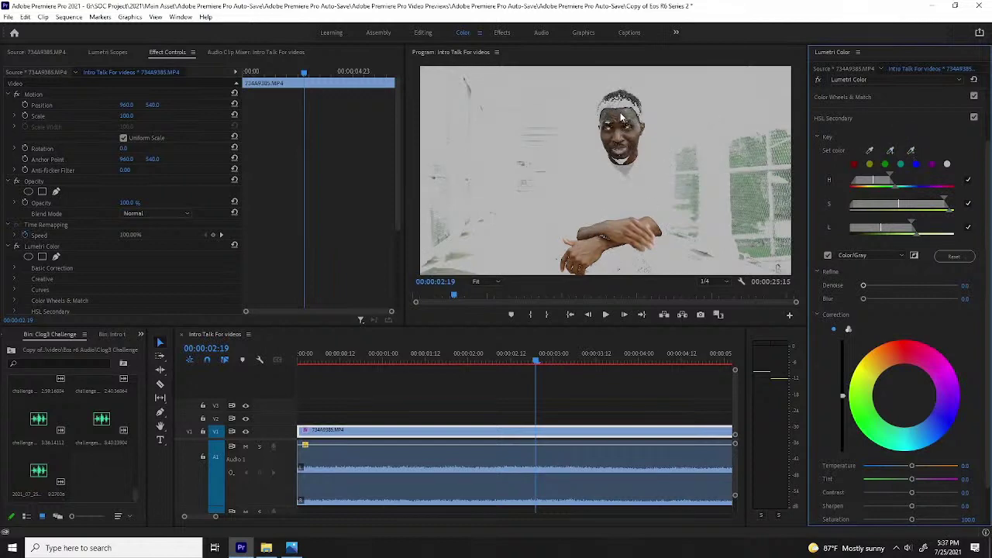
Refine the skin key with Denoise 34 and Blur 13, hide the mask, and shift its correction slightly brighter and toward orange-red
left_click(890, 150)
left_click(969, 286)
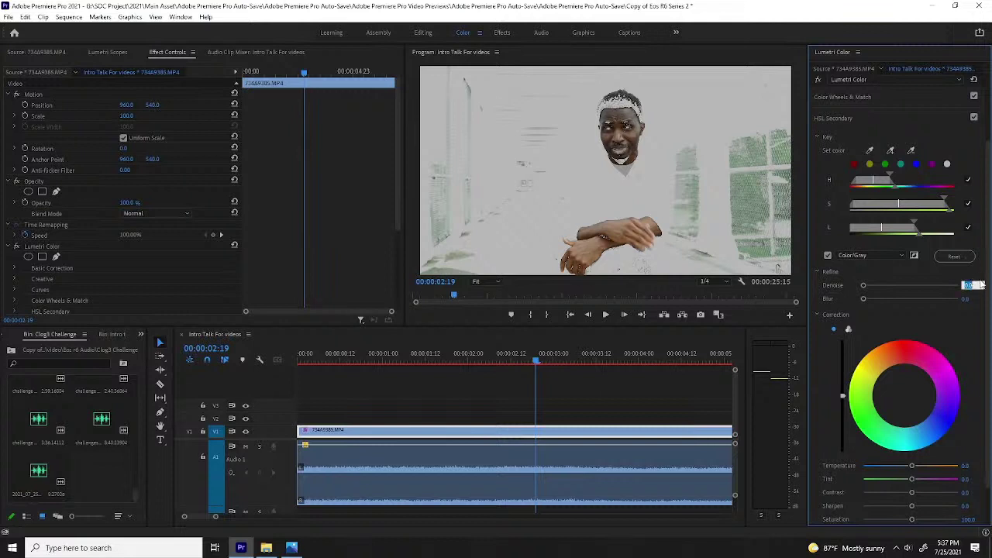
type("34")
key("Tab")
type("13")
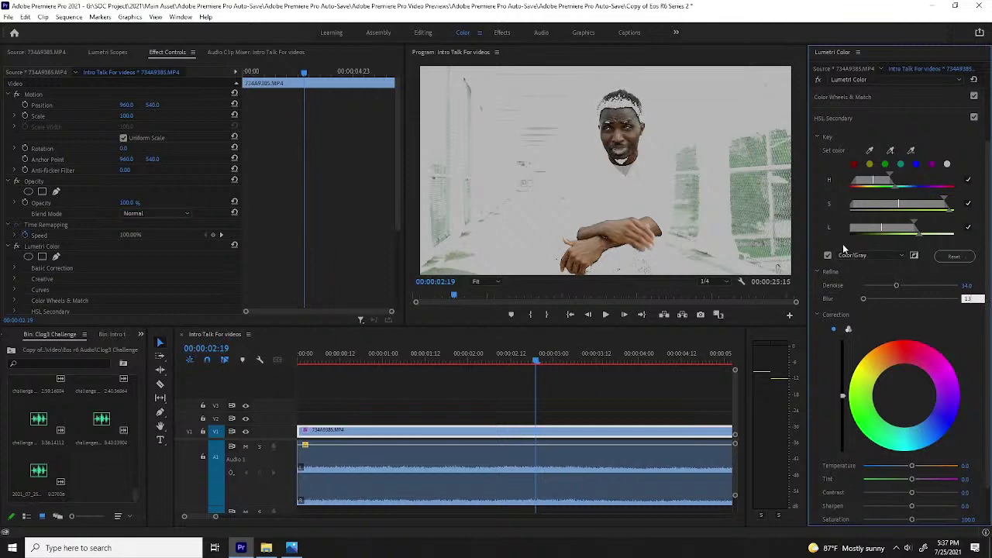
key("Return")
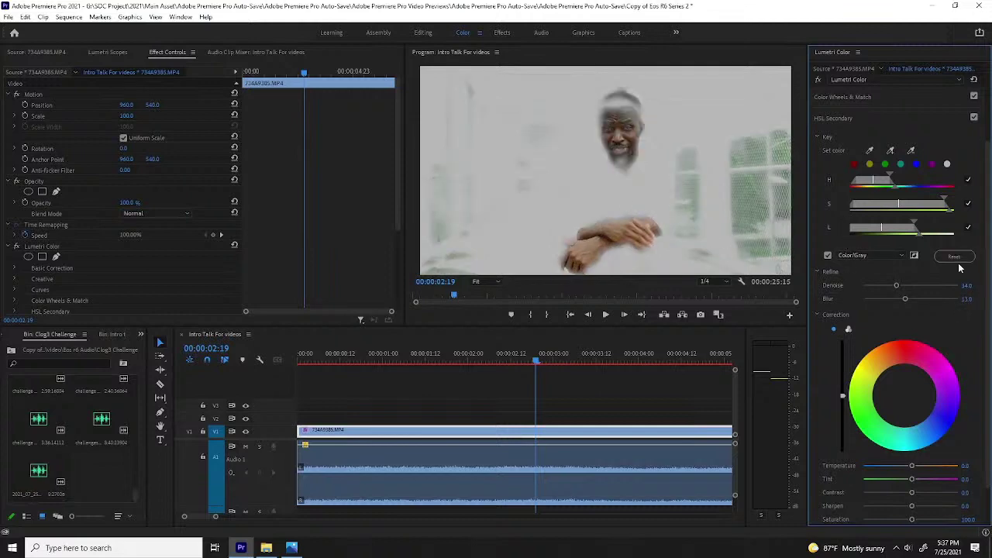
left_click(827, 256)
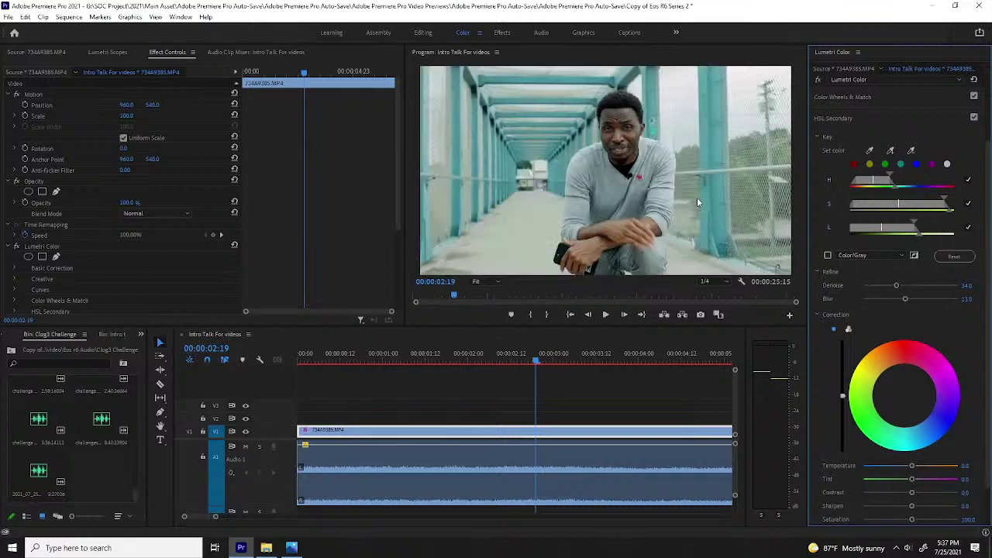
left_click(904, 396)
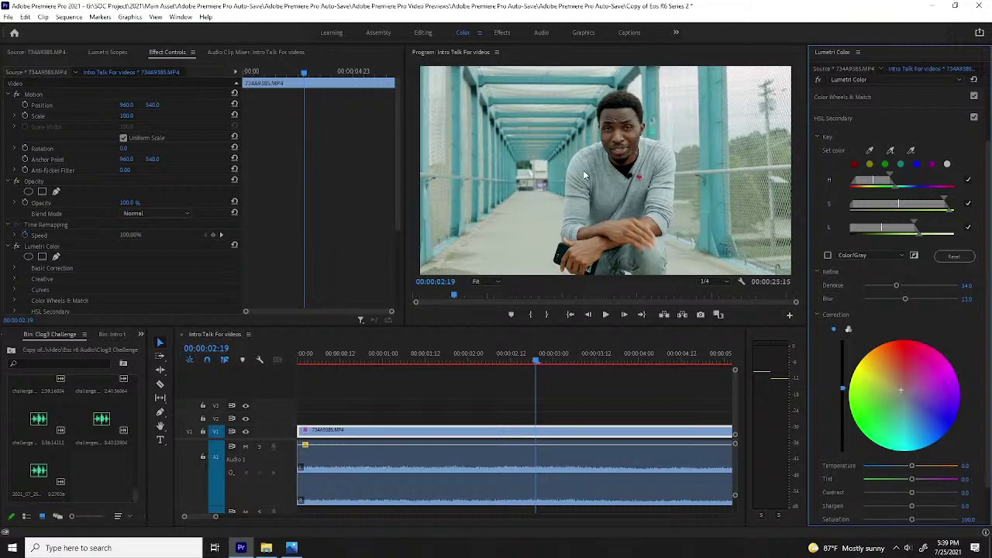
Add a third Lumetri Color effect to the clip and key the man's shirt by sampling across it in HSL Secondary
left_click(920, 78)
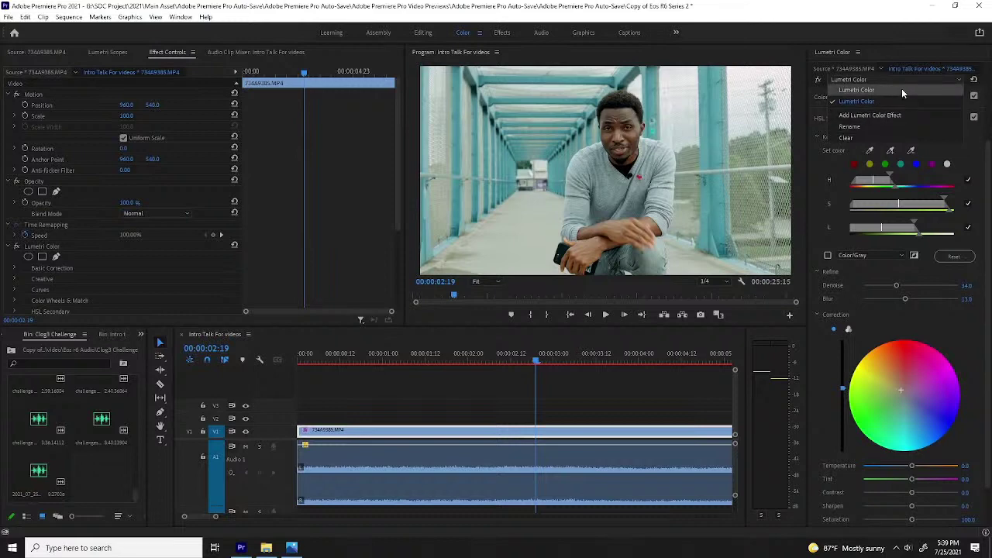
left_click(891, 115)
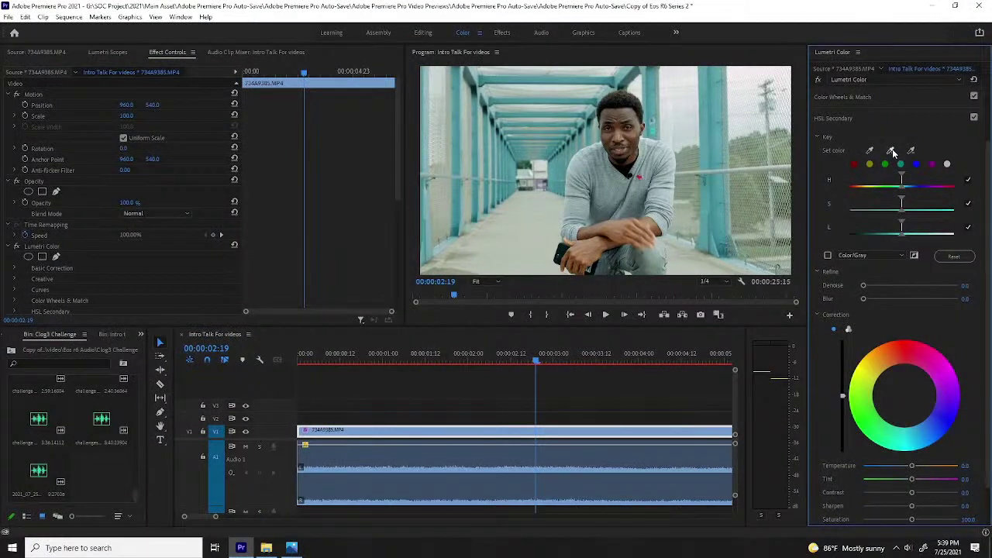
left_click(891, 149)
mouse_move(566, 197)
left_mouse_down()
mouse_move(637, 192)
mouse_move(661, 160)
mouse_move(667, 203)
mouse_move(647, 181)
left_mouse_up()
left_click_drag(580, 217, 582, 220)
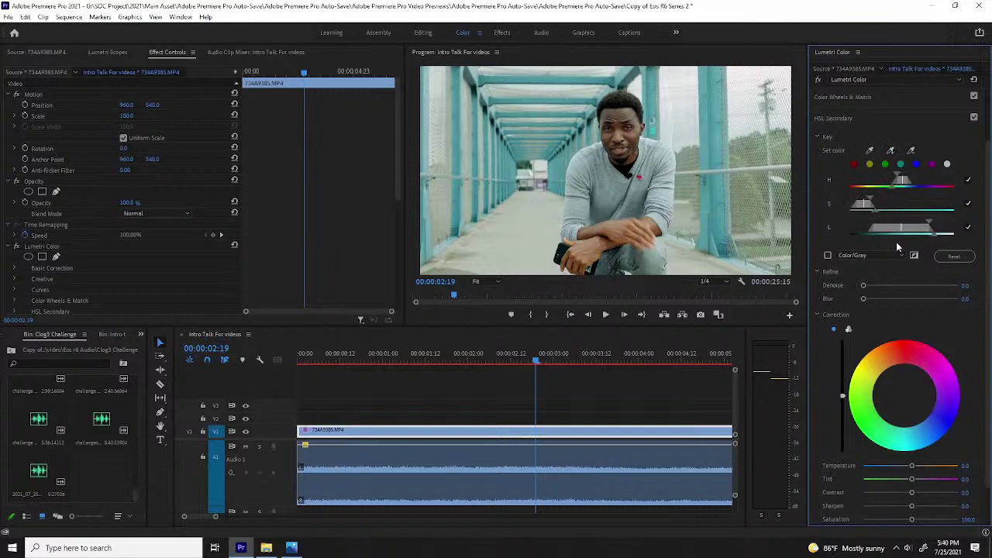
Show the shirt key's Color/Gray mask and subtract background samples from the bridge beams
left_click(829, 255)
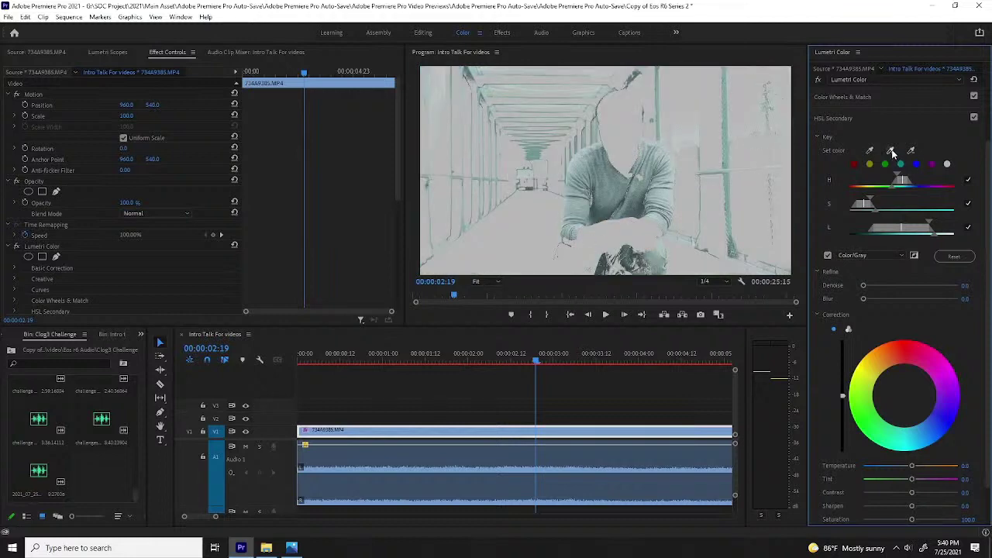
left_click(910, 150)
left_click(727, 198)
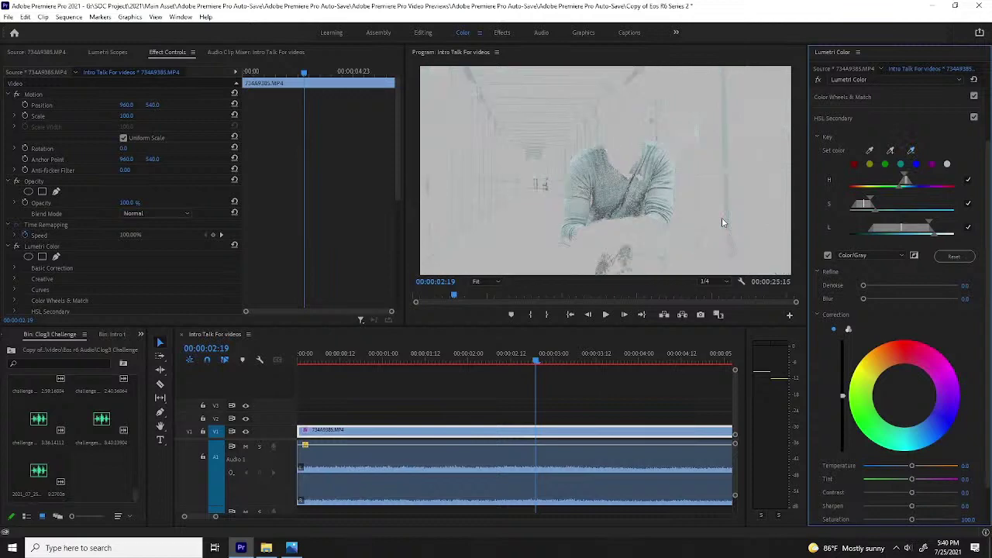
left_click(477, 69)
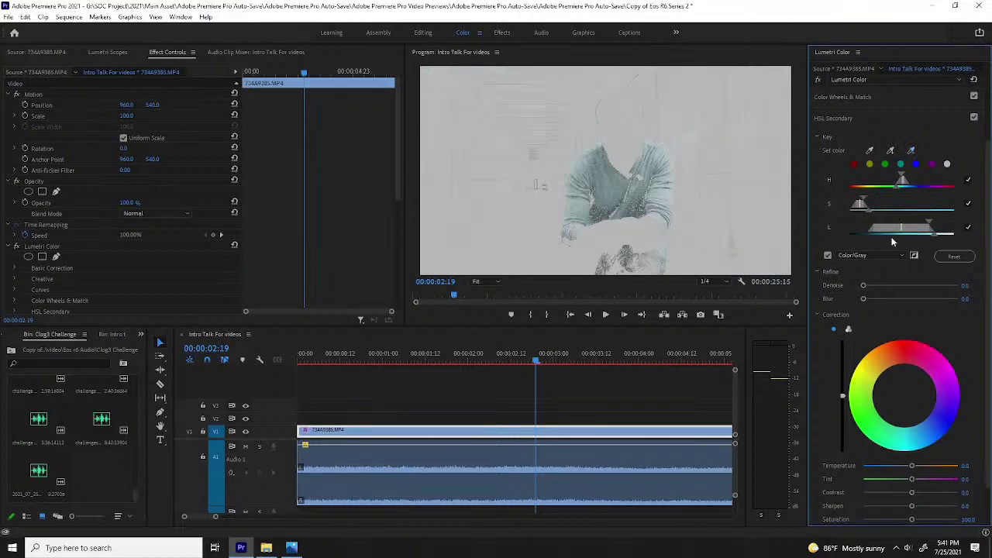
Hide the shirt key's mask and set its Denoise to 34 and Blur to 13
left_click(828, 255)
left_click(966, 285)
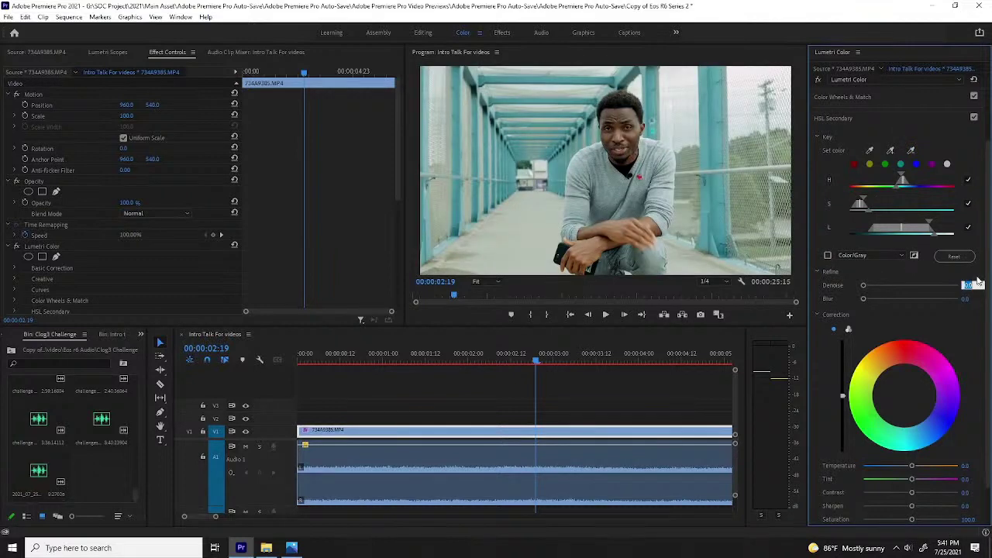
type("34")
key("Return")
left_click(968, 298)
type("13")
key("Return")
Lower the keyed shirt's HSL Secondary saturation to about 77
scroll(891, 476, "down", 1)
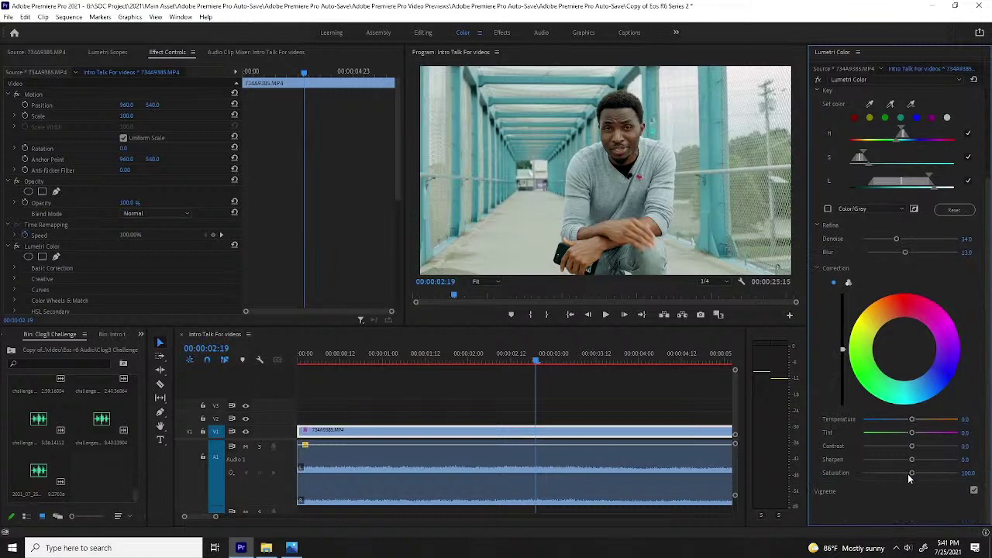
left_click_drag(910, 472, 904, 474)
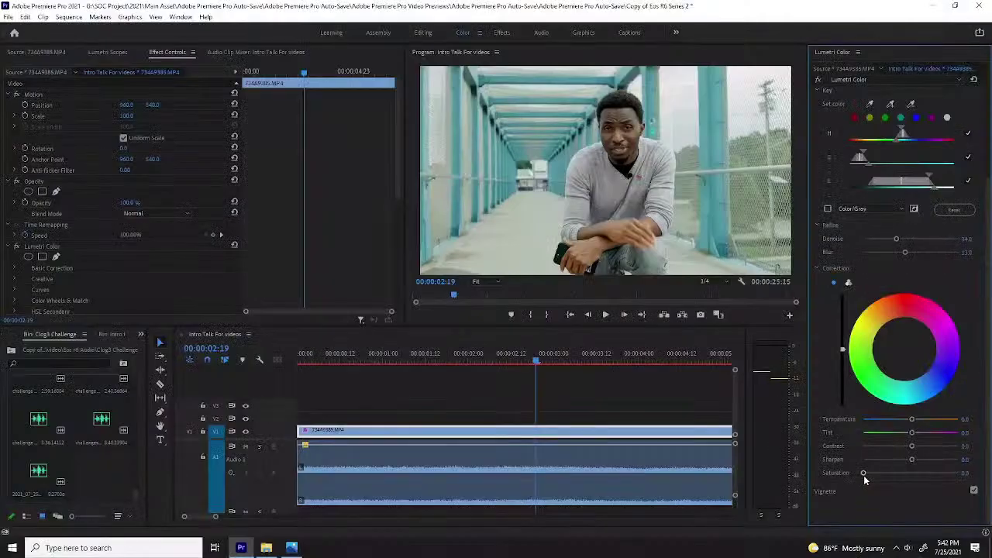
left_click_drag(863, 473, 893, 474)
Return to the skin key's Lumetri Color effect and cool its correction temperature to about -2.2
left_click(901, 77)
left_click(890, 98)
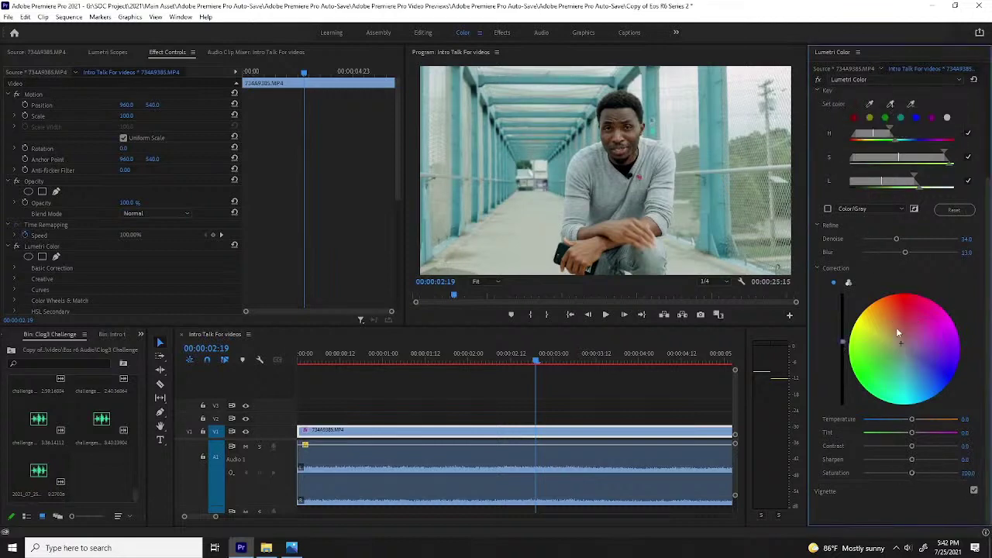
left_click_drag(914, 420, 911, 422)
left_click_drag(911, 422, 910, 423)
Isolate a small triangle of the man's forehead with a freehand opacity mask and view it in the Lumetri Scopes
left_click(115, 53)
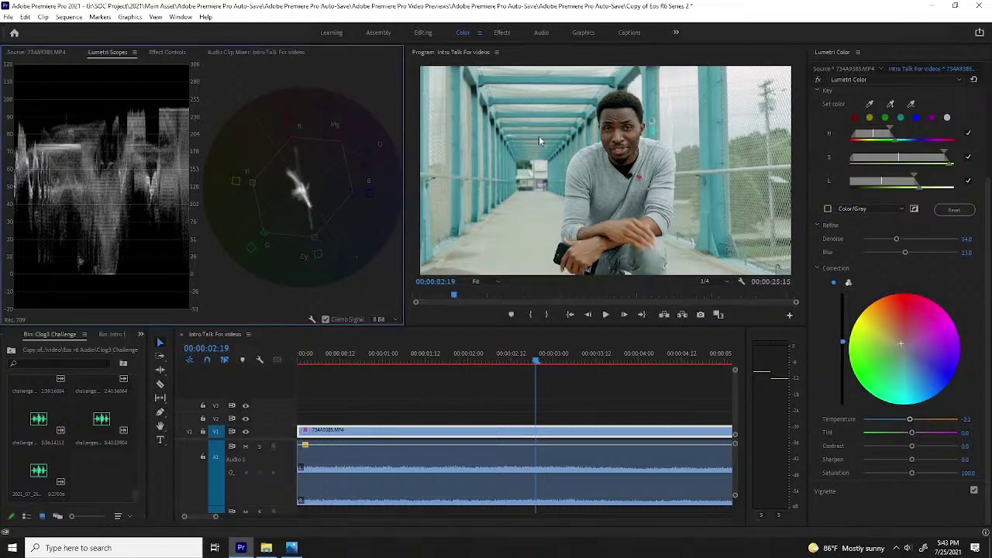
left_click(167, 53)
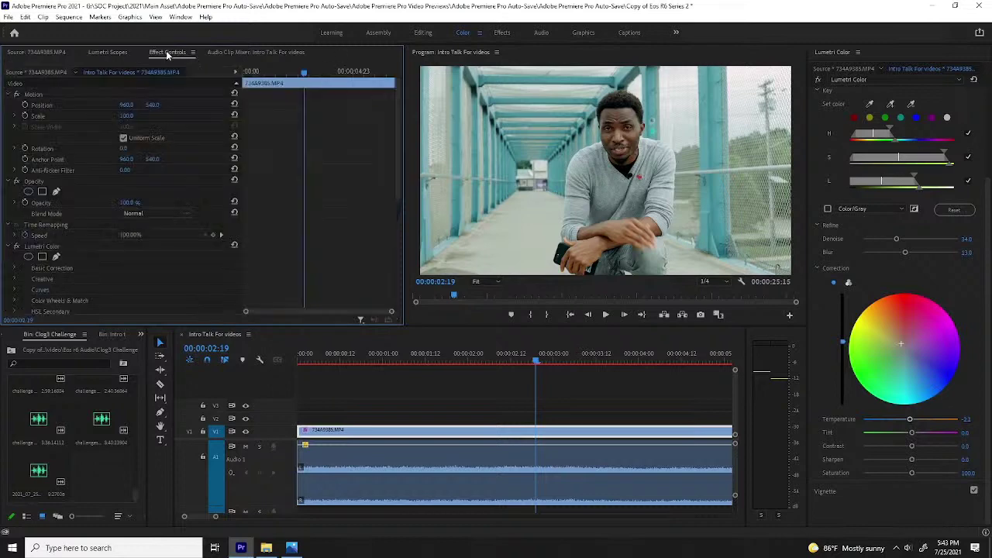
left_click(55, 191)
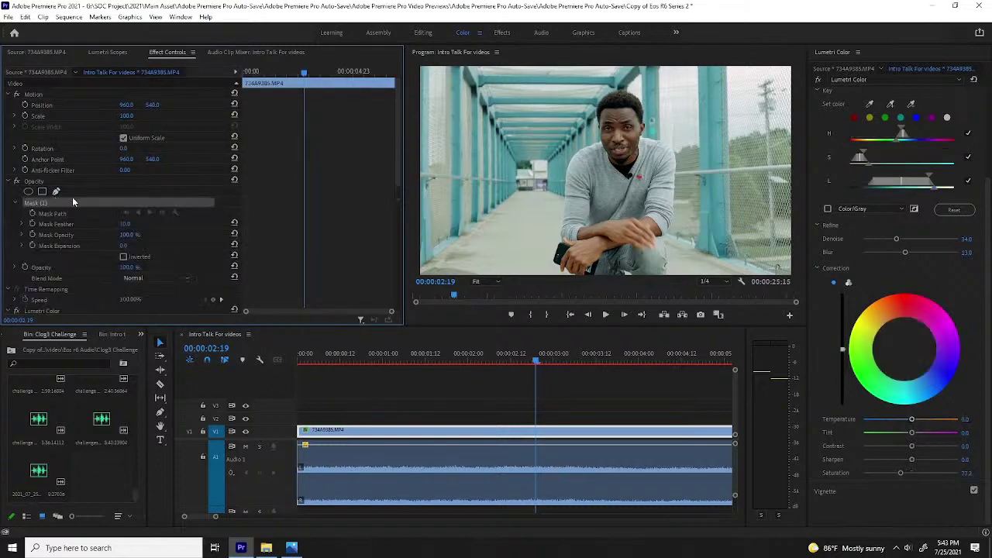
left_click(614, 117)
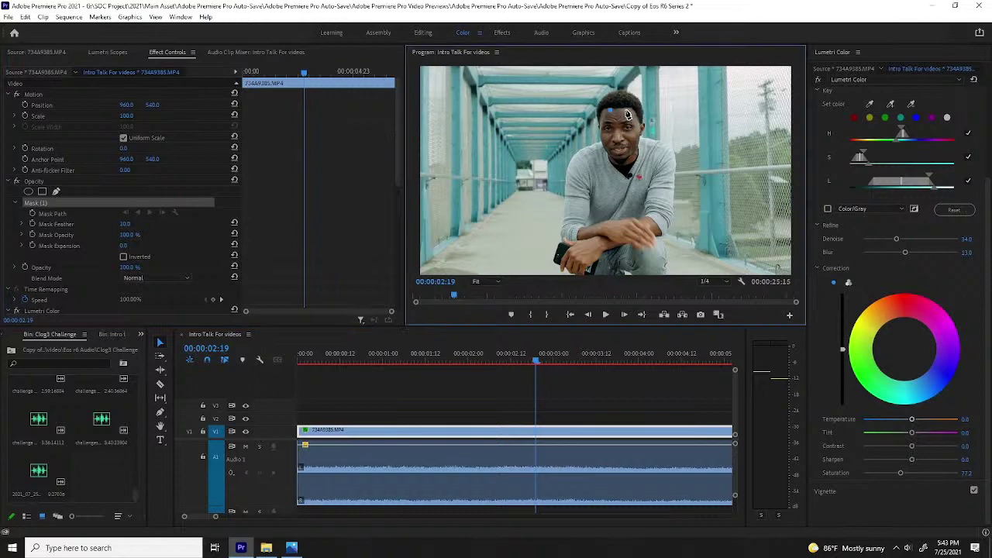
left_click(628, 110)
left_click(618, 124)
left_click(610, 110)
left_click(107, 52)
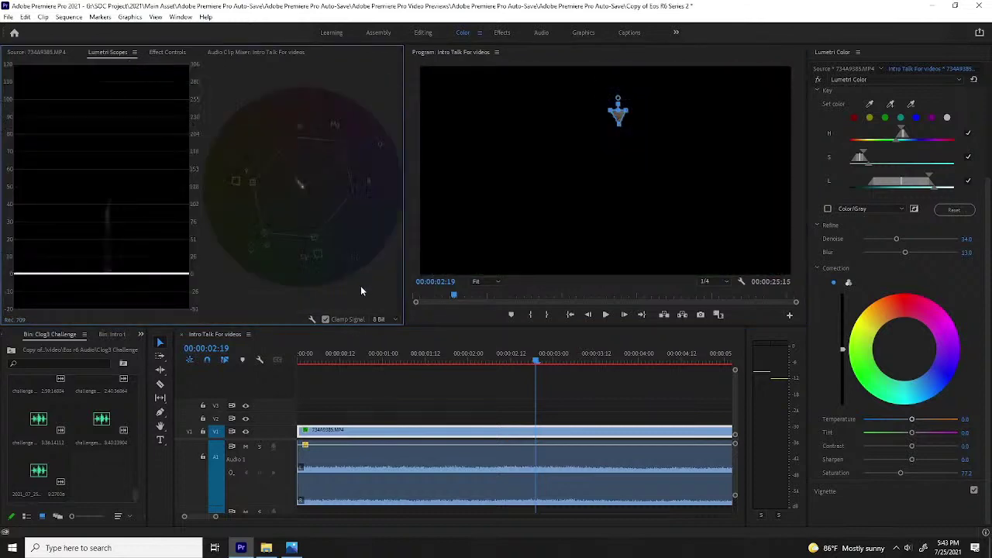
Nudge the skin key's correction wheel slightly toward red while checking the vectorscope's skin-tone line, and delete the forehead mask
scroll(835, 461, "down", 15)
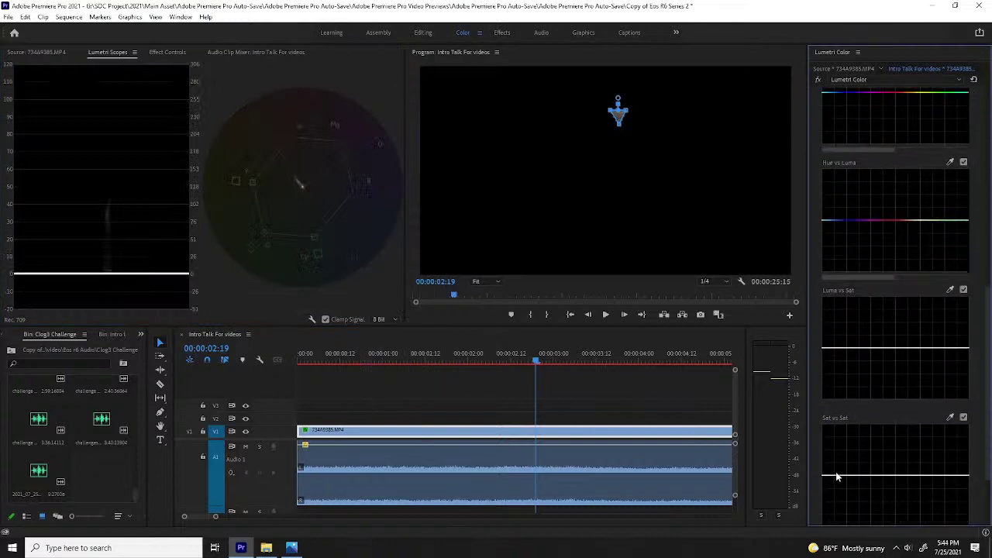
scroll(836, 476, "down", 10)
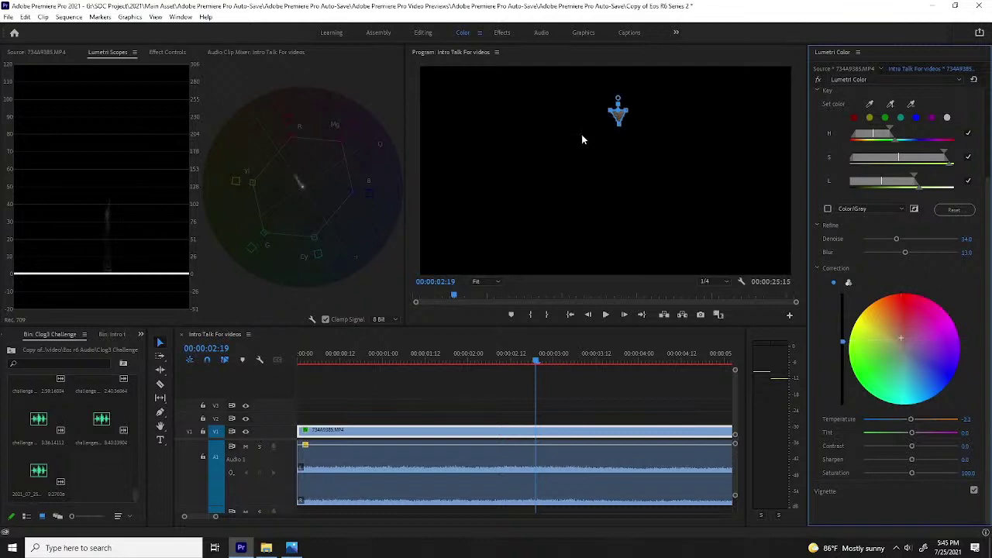
left_click(175, 54)
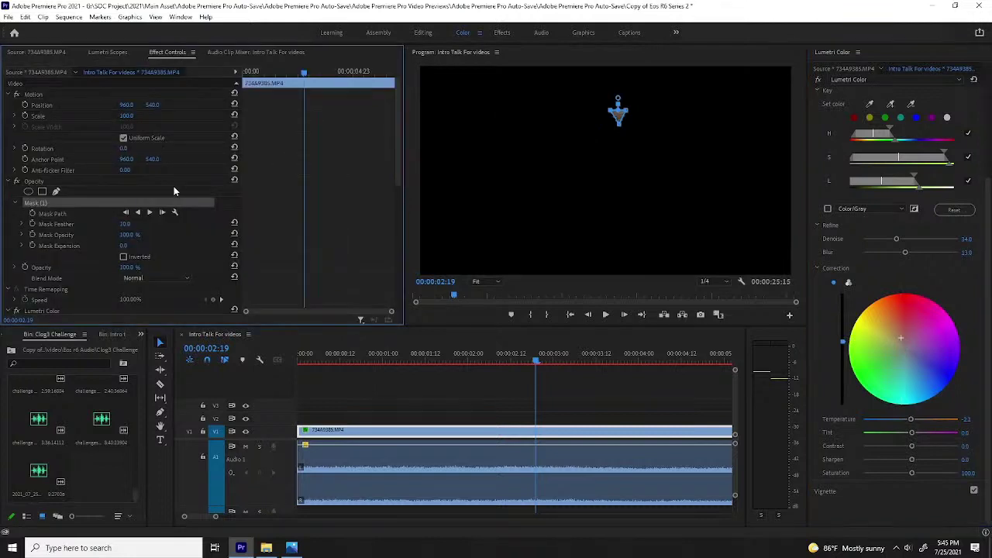
left_click(116, 53)
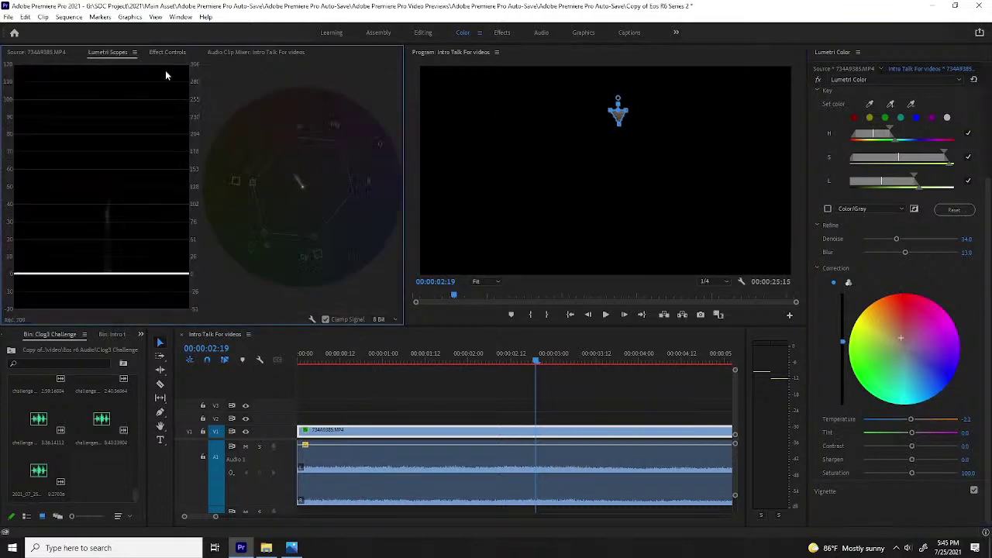
left_click(900, 337)
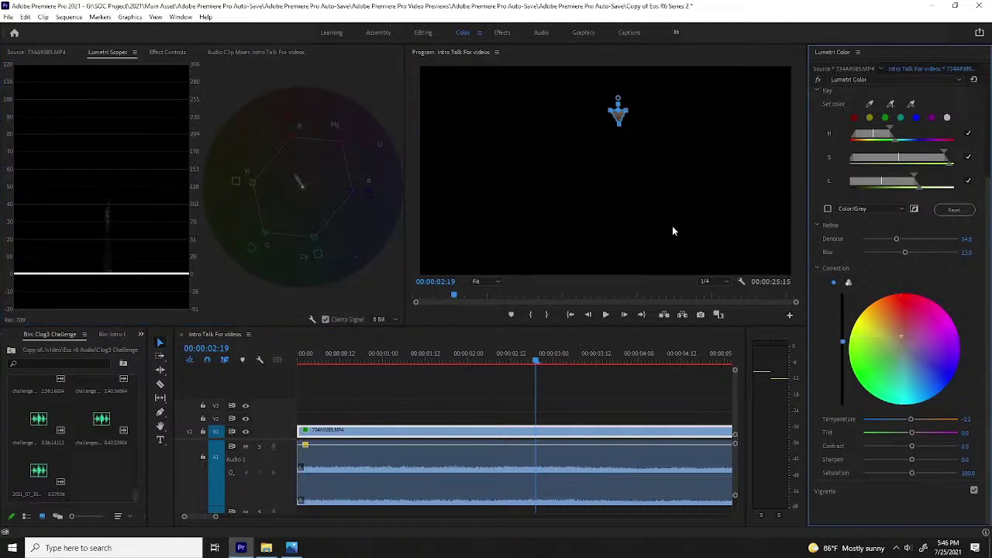
left_click(167, 52)
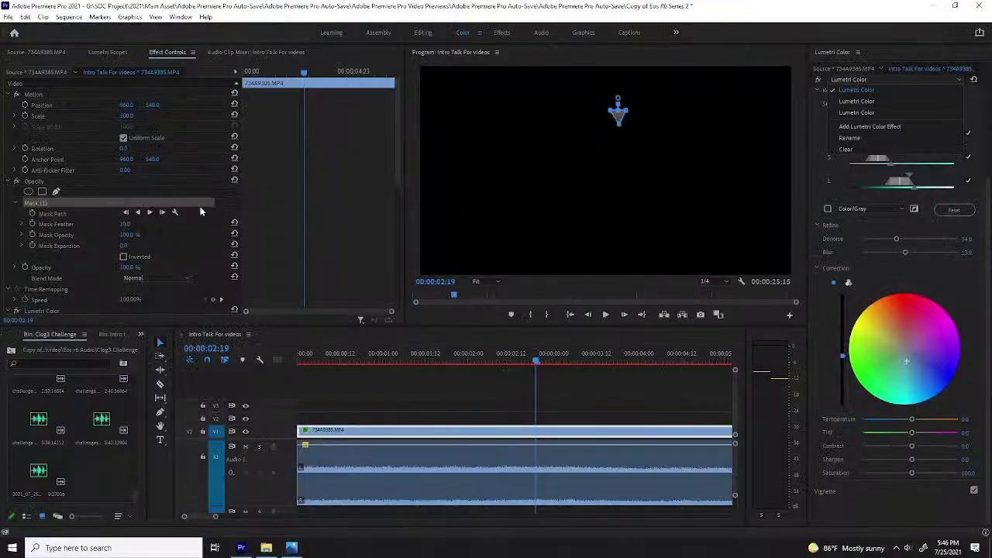
key("Delete")
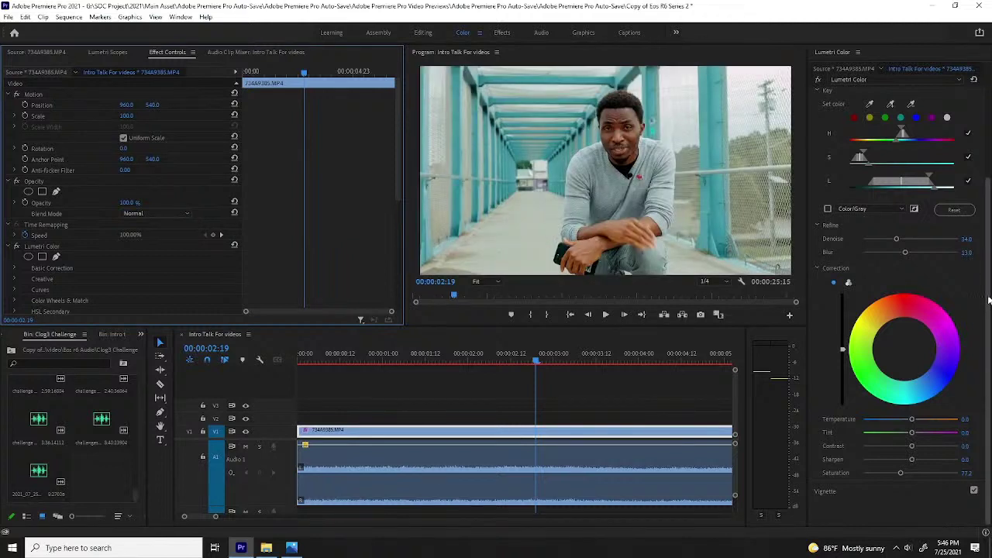
Slightly lower the brightness of the skin key's correction wheel while checking the Lumetri Scopes
scroll(988, 290, "up", 3)
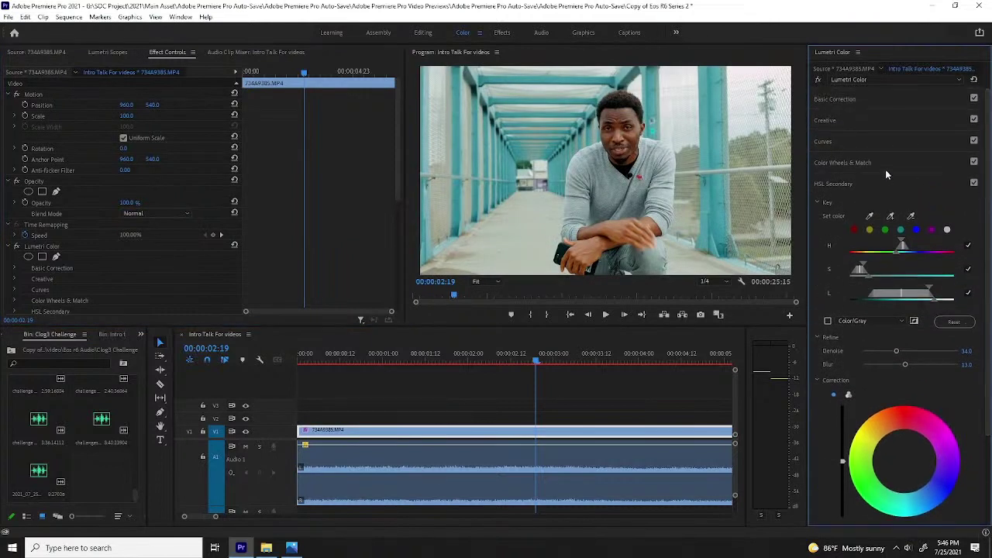
left_click(834, 100)
left_click(870, 81)
left_click(856, 100)
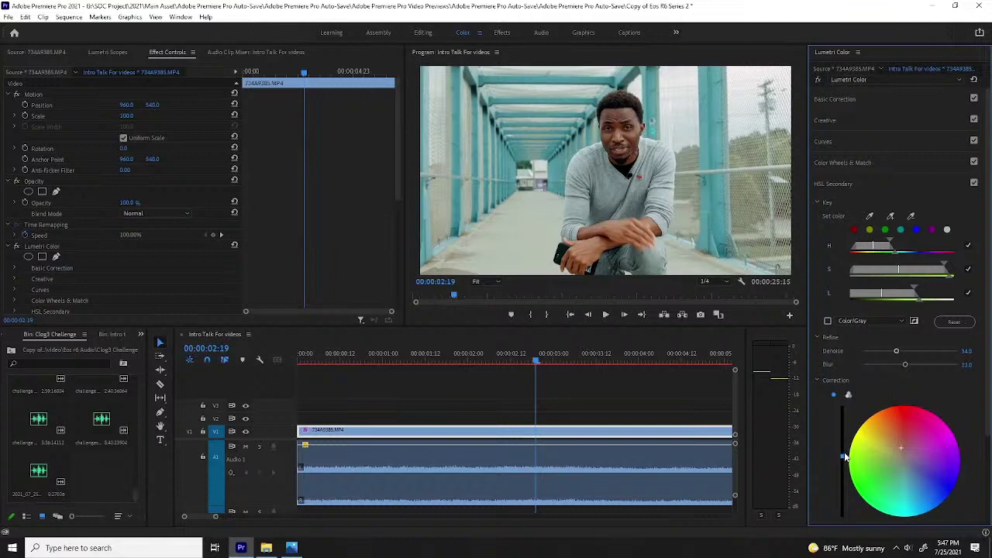
left_click(96, 54)
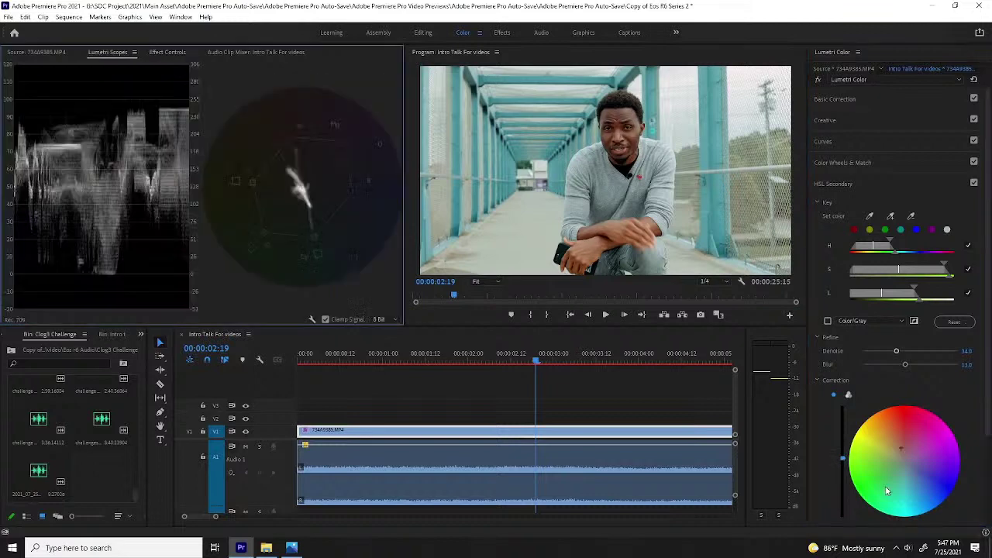
left_click(843, 461)
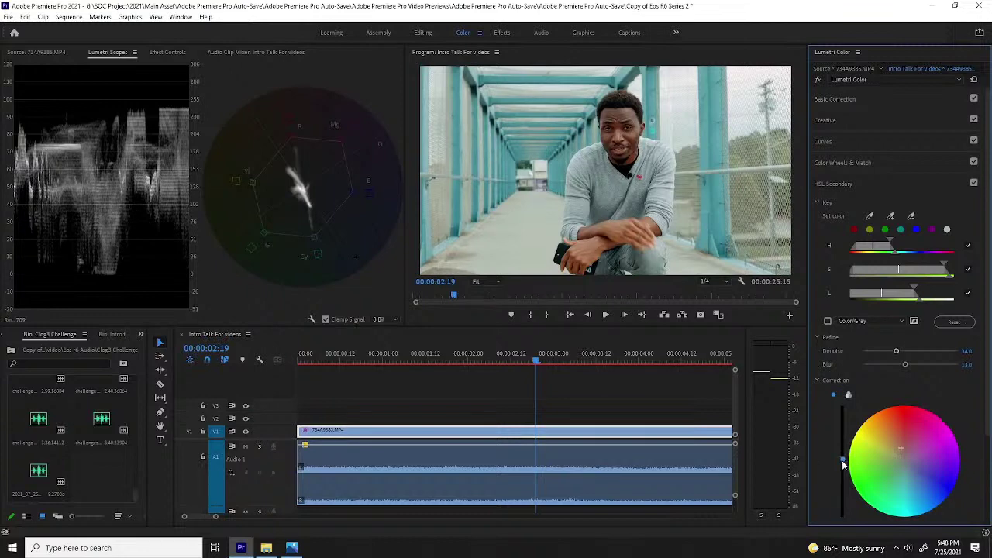
Isolate the forehead with a temporary opacity mask, pull its skin hue slightly down on the Hue vs Hue curve, and remove the mask
left_click(168, 52)
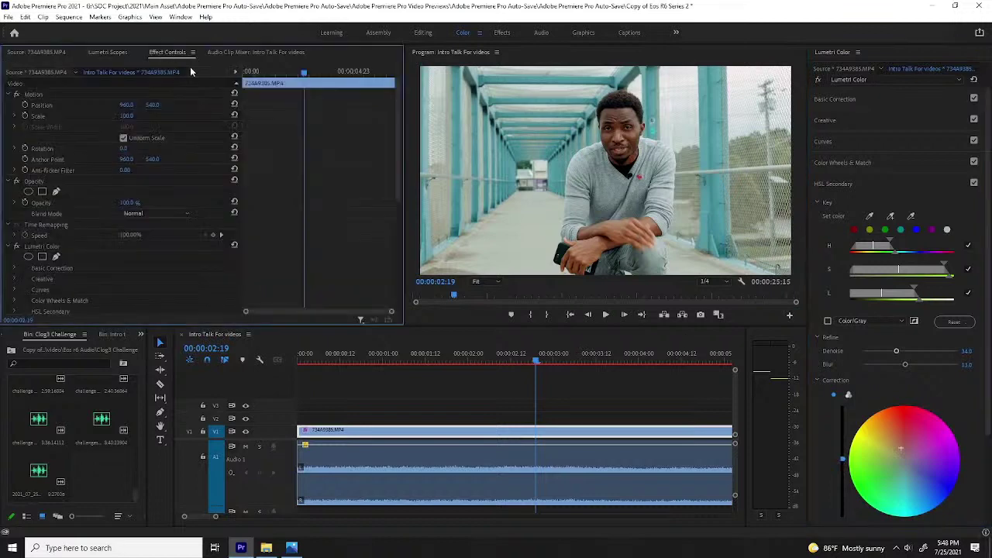
left_click(55, 192)
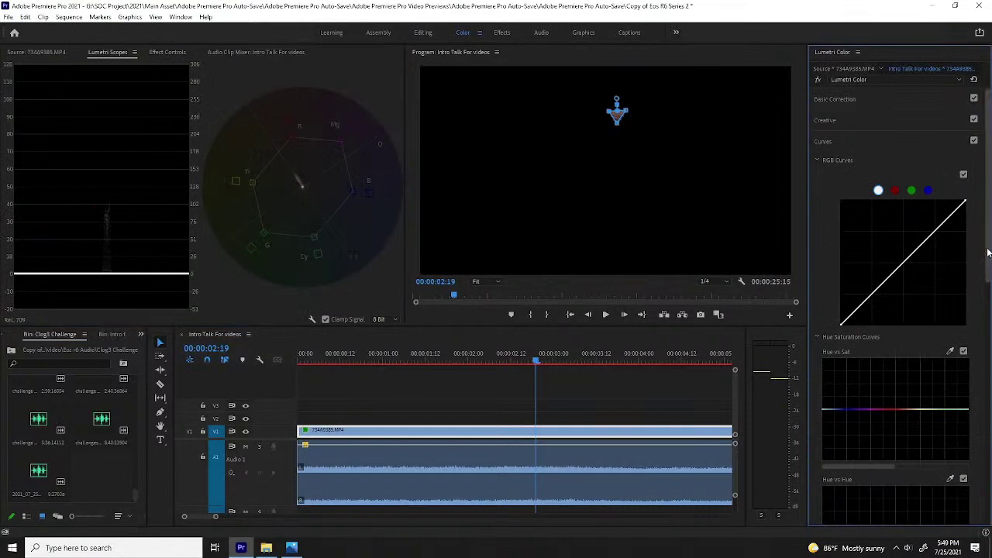
scroll(987, 252, "down", 5)
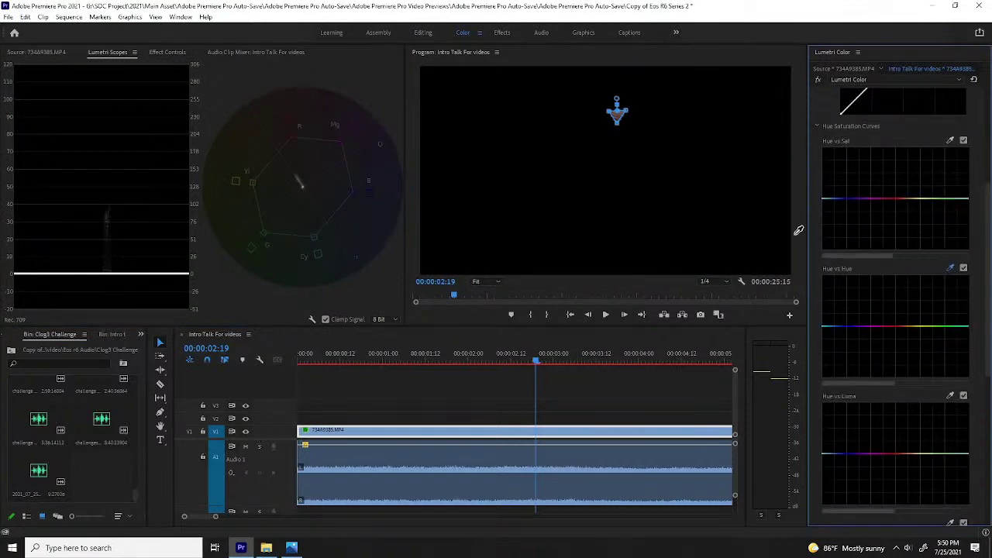
left_click(901, 328)
left_click(168, 52)
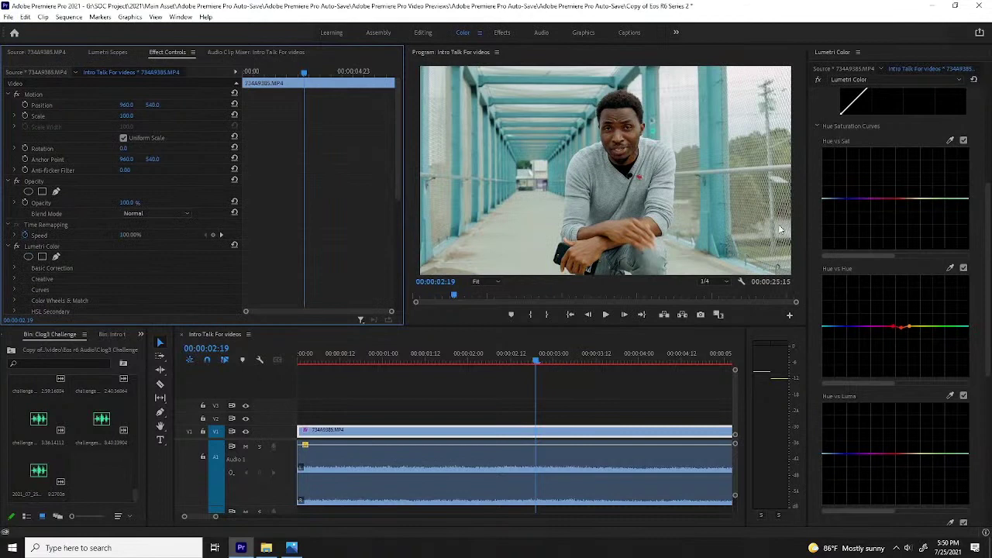
Fine-tune the Temperature of the skin key's HSL Secondary correction, comparing the image with the effect off and on
left_click_drag(987, 212, 987, 364)
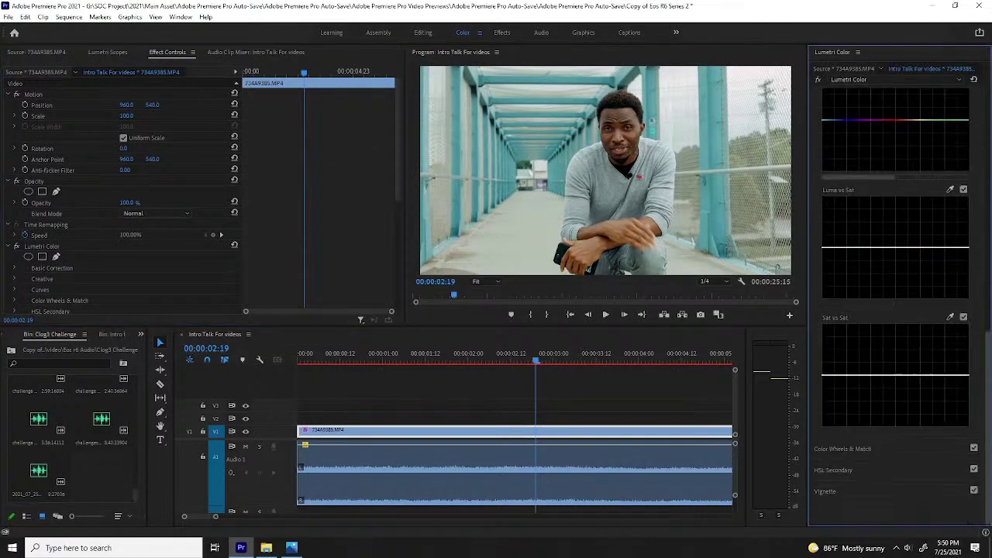
left_click(833, 468)
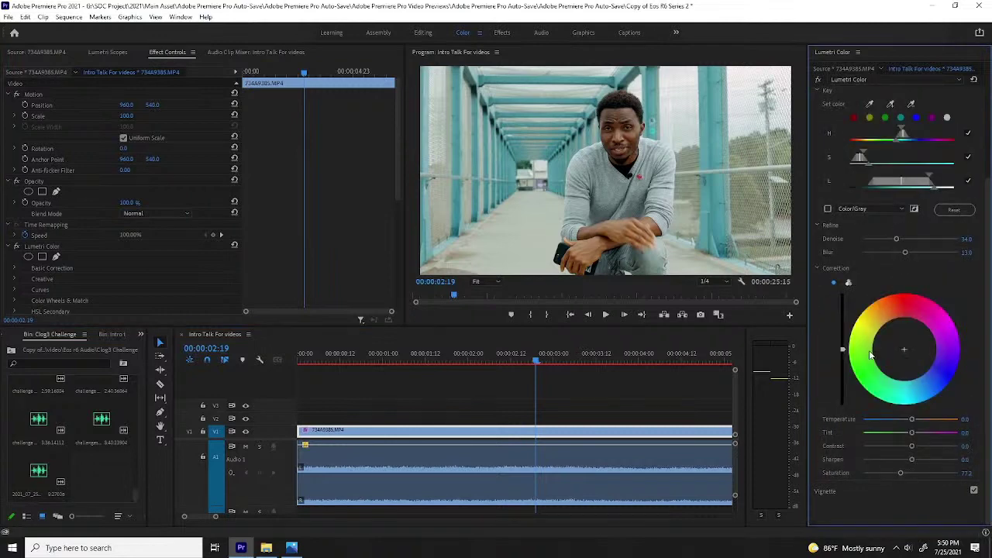
left_click(869, 116)
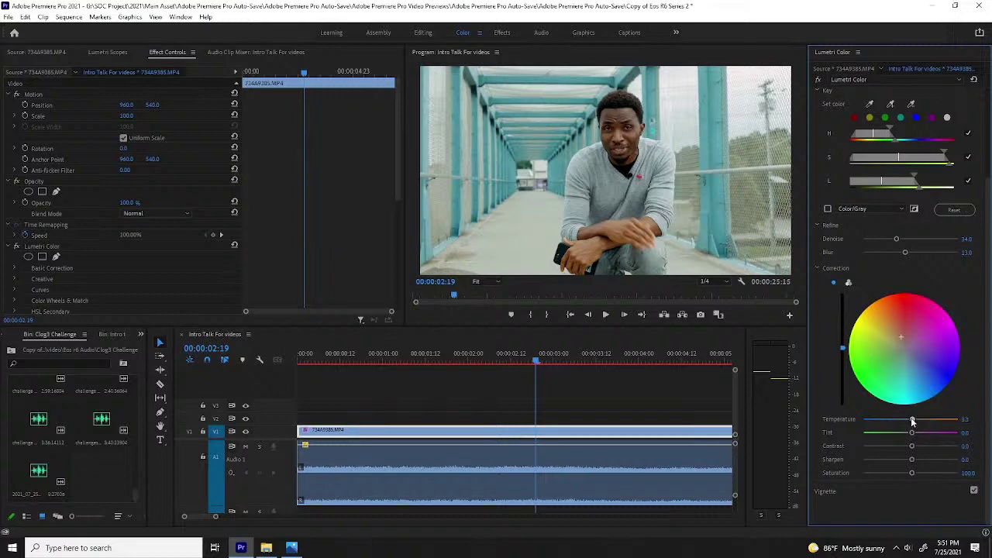
left_click_drag(912, 420, 909, 420)
left_click(819, 80)
left_click(819, 81)
In the clip's first Lumetri Color effect, lower the Basic Correction Contrast to -14.1 and show the Lumetri Scopes
scroll(839, 143, "up", 3)
left_click(826, 141)
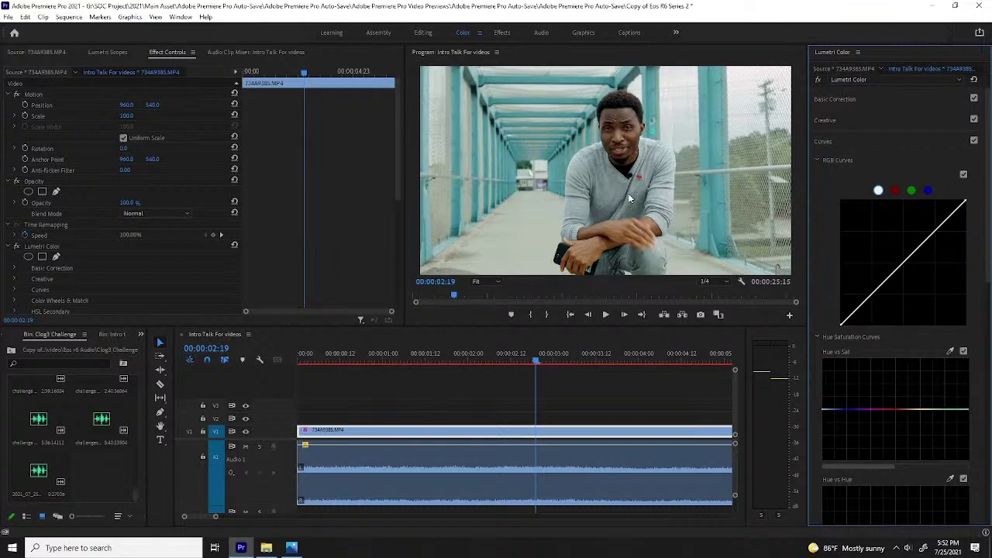
left_click(852, 103)
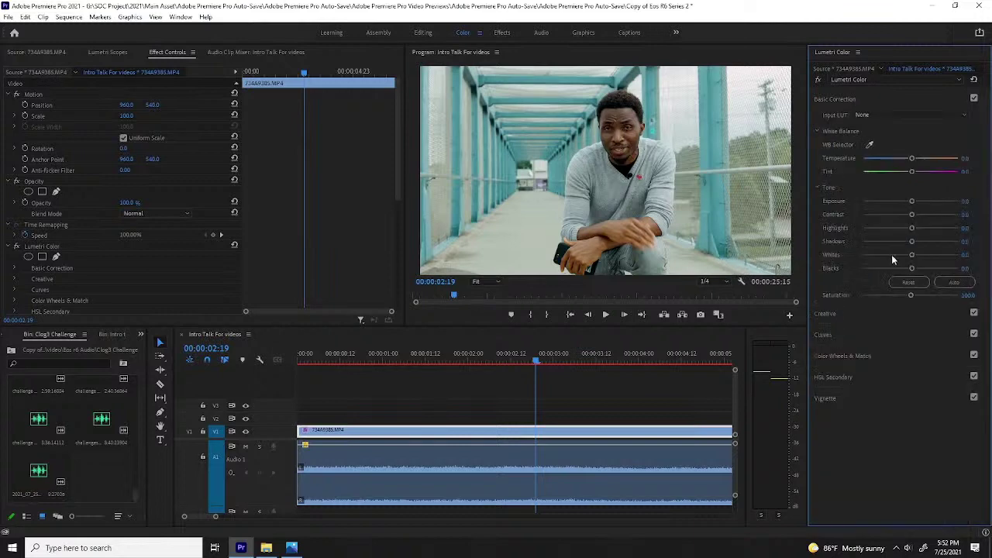
left_click(864, 78)
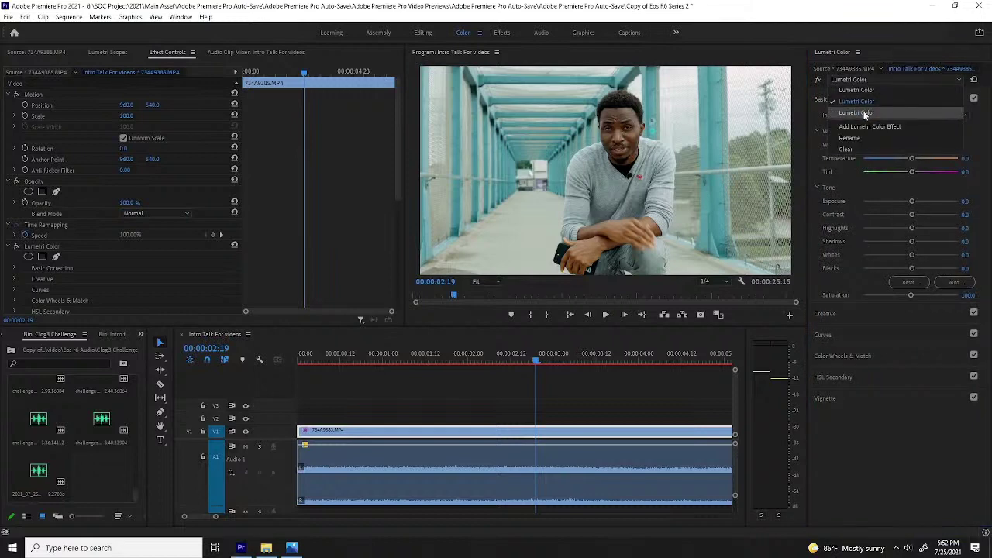
left_click(860, 90)
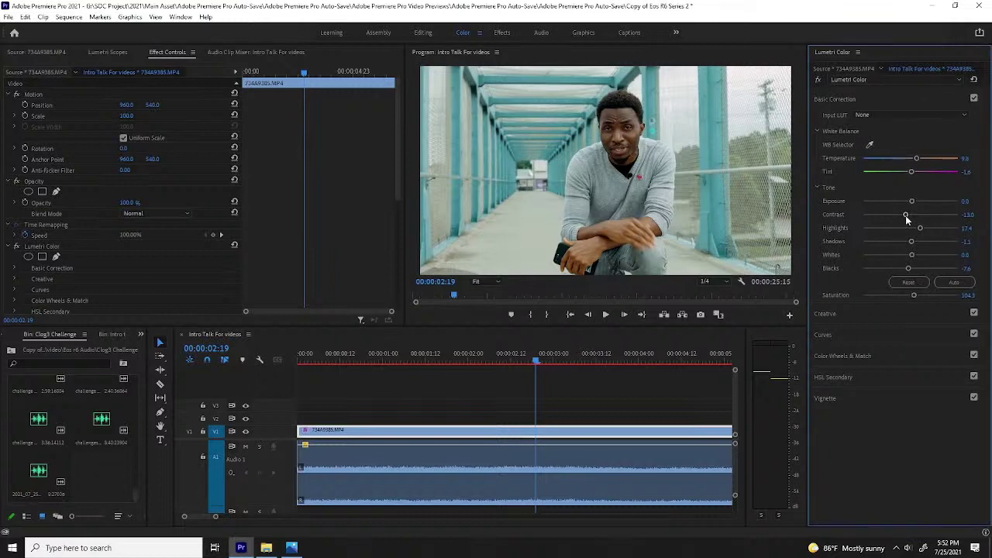
left_click_drag(906, 217, 904, 215)
left_click(99, 54)
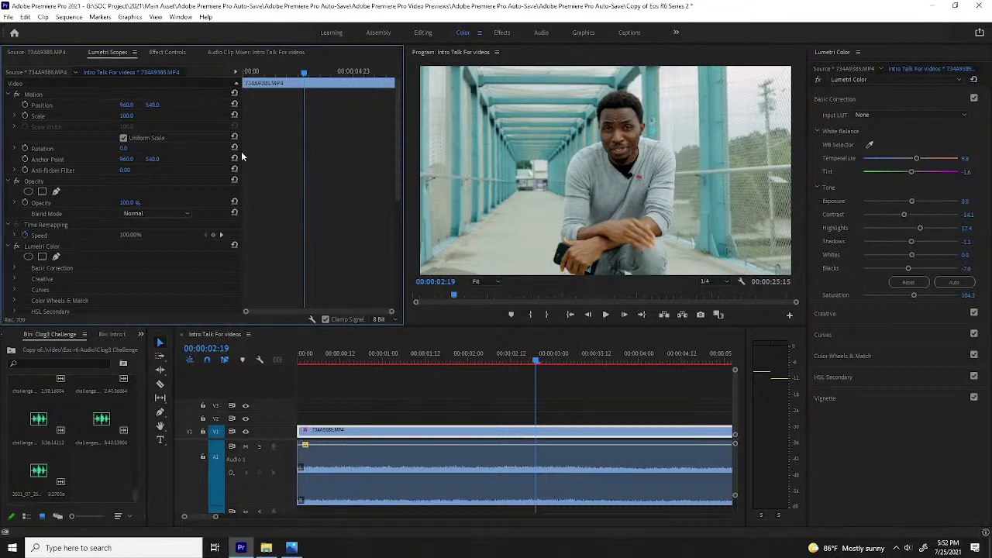
left_click(110, 52)
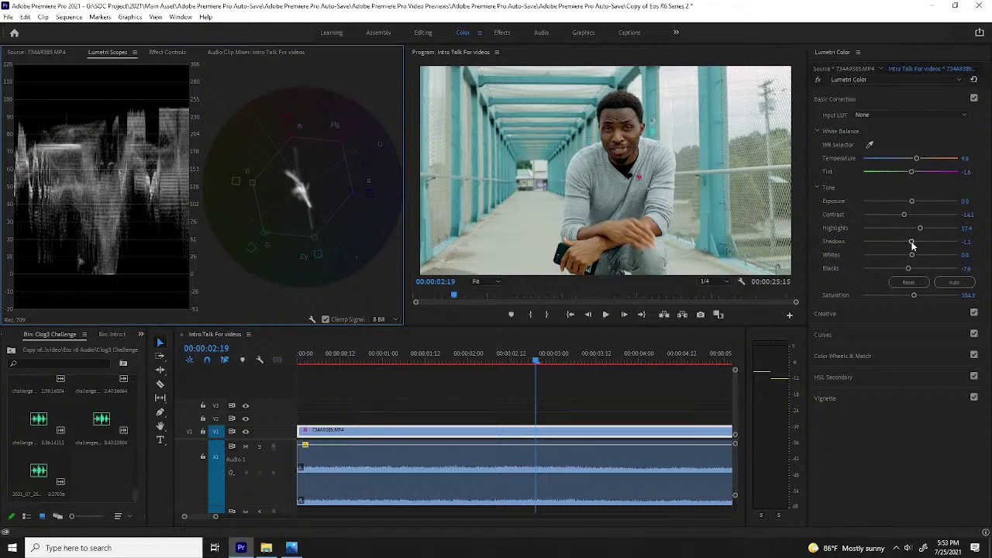
Soften the tones in Basic Correction by setting Contrast to -26.1 and Shadows to -22.8 while checking the waveform
left_click_drag(912, 242, 908, 245)
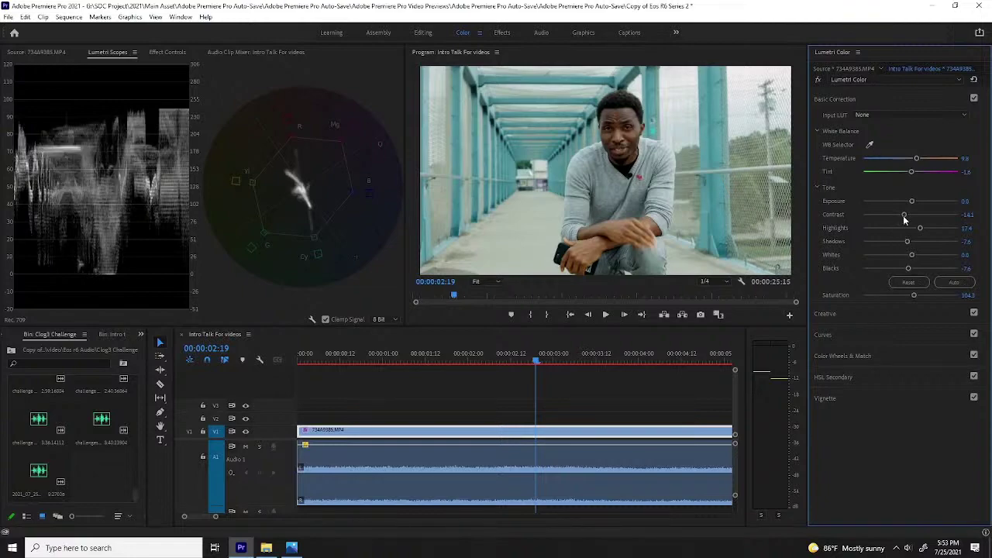
left_click_drag(903, 214, 895, 214)
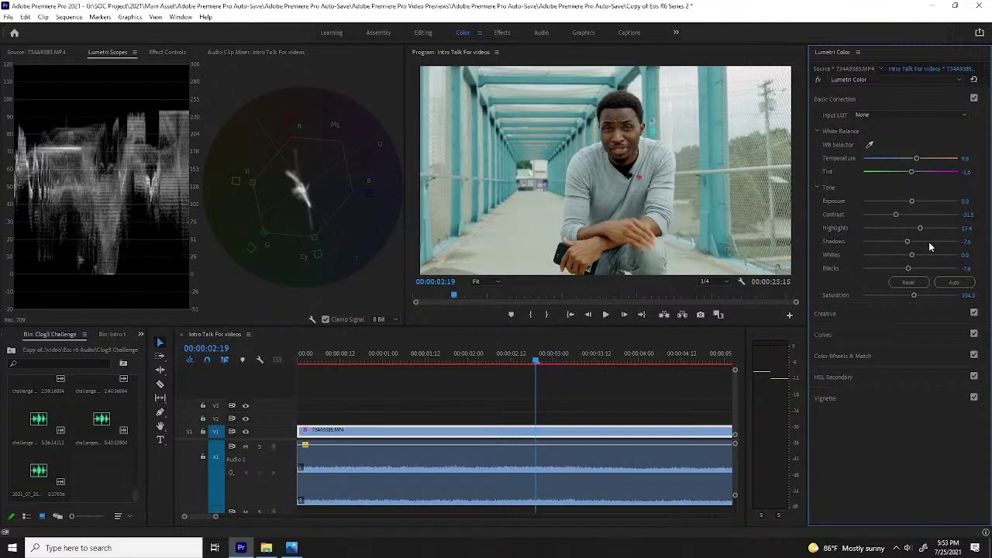
left_click_drag(897, 215, 888, 215)
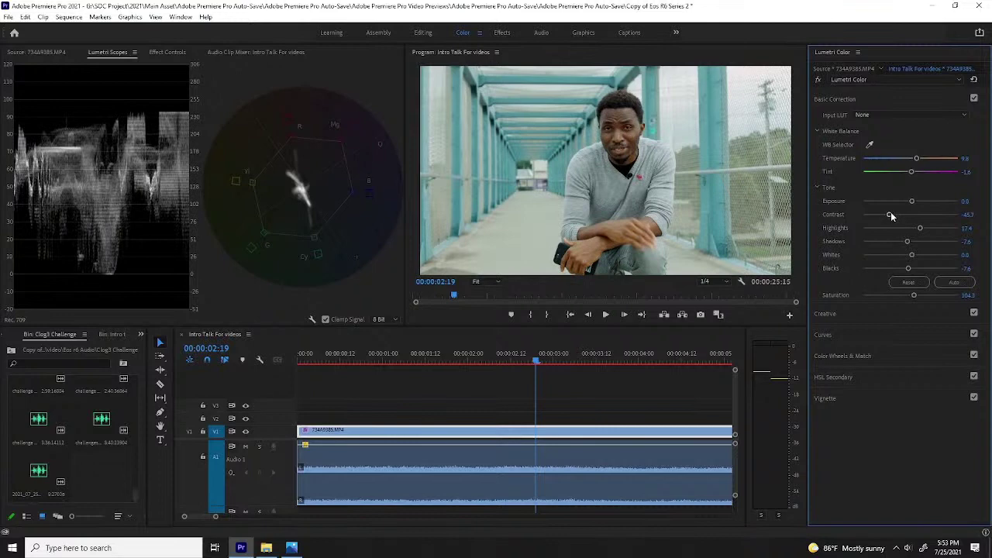
left_click_drag(889, 214, 886, 215)
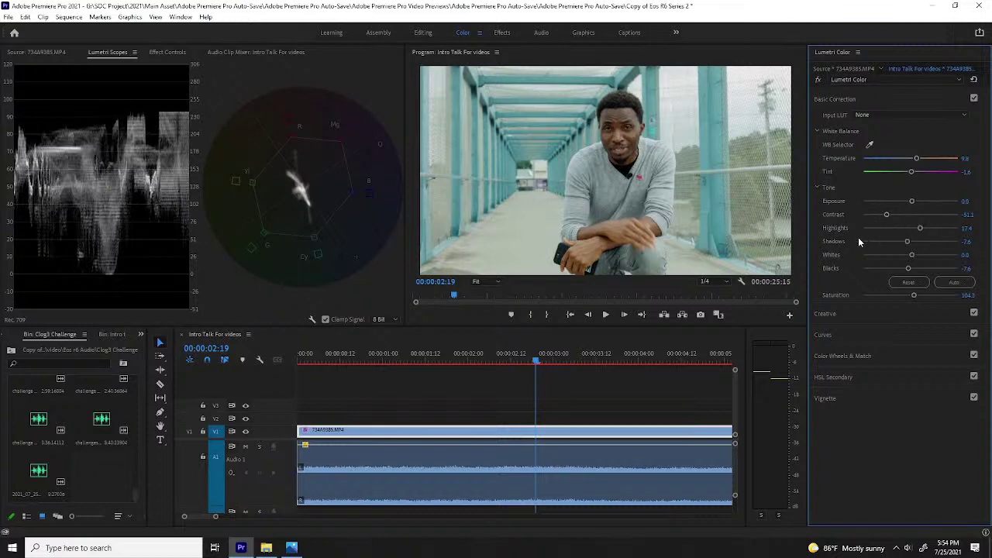
left_click(898, 215)
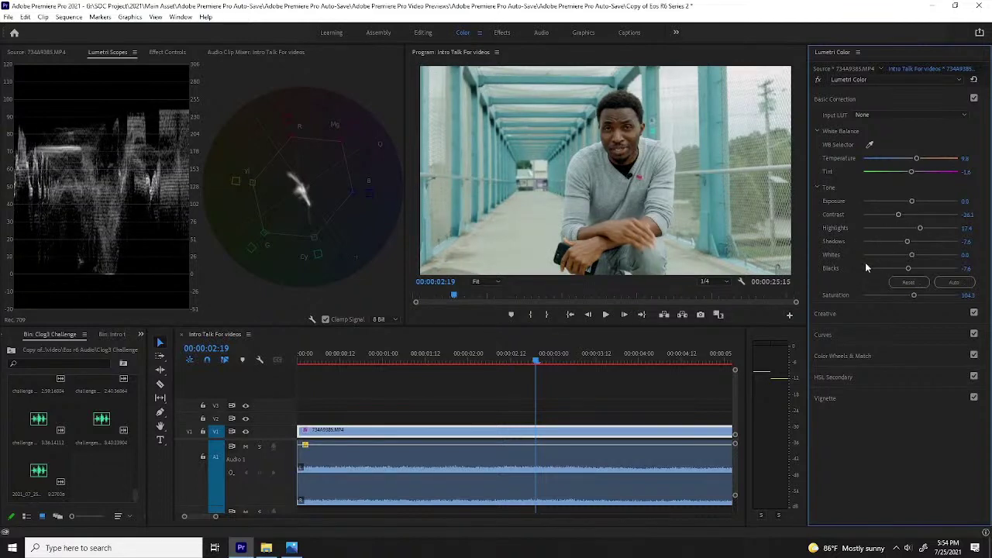
left_click_drag(906, 241, 899, 242)
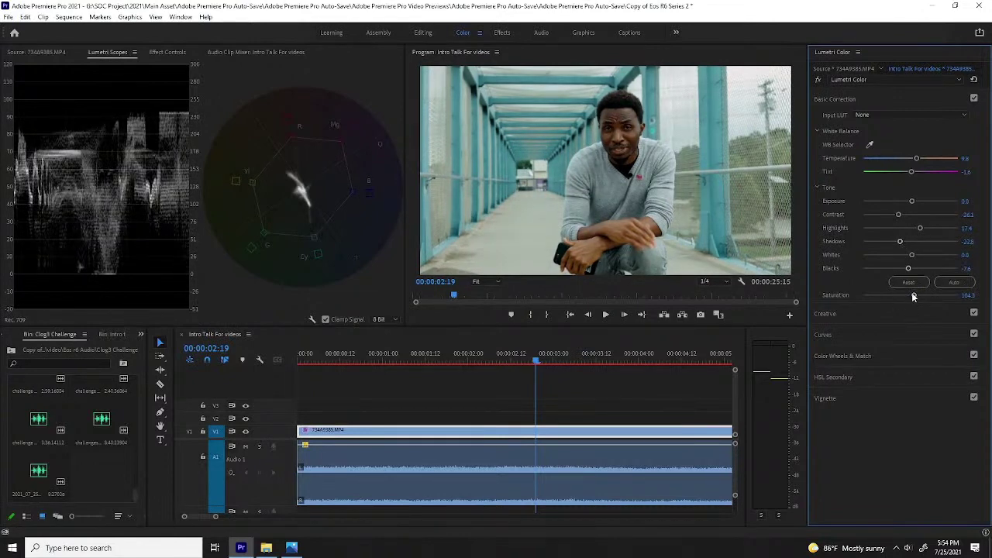
Raise the Creative Vibrance slightly and reduce the look's Intensity to about 45, comparing the image with the effect off and on
left_click(899, 313)
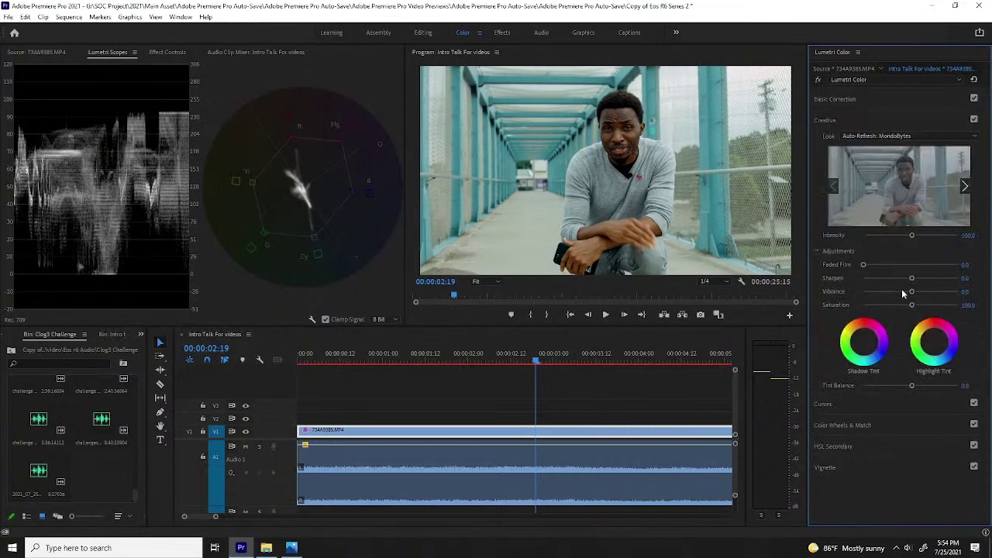
left_click_drag(911, 291, 914, 293)
left_click_drag(911, 236, 887, 240)
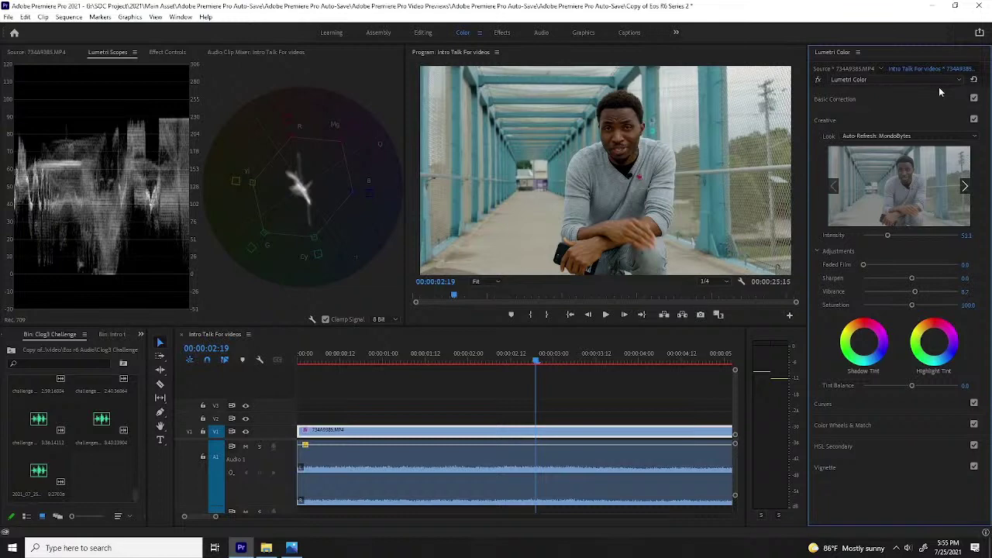
left_click(817, 81)
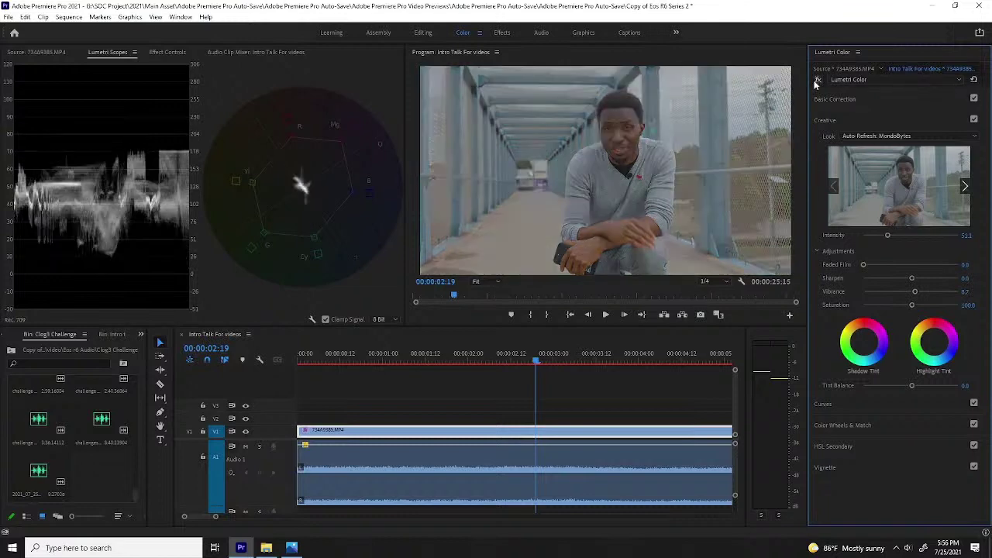
left_click(818, 82)
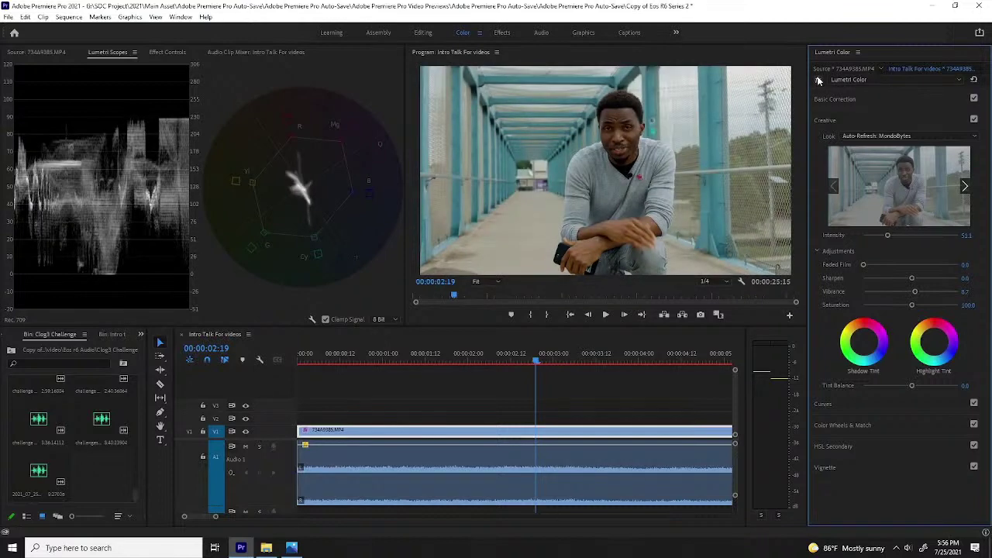
left_click(818, 80)
left_click(818, 81)
left_click_drag(888, 237, 884, 237)
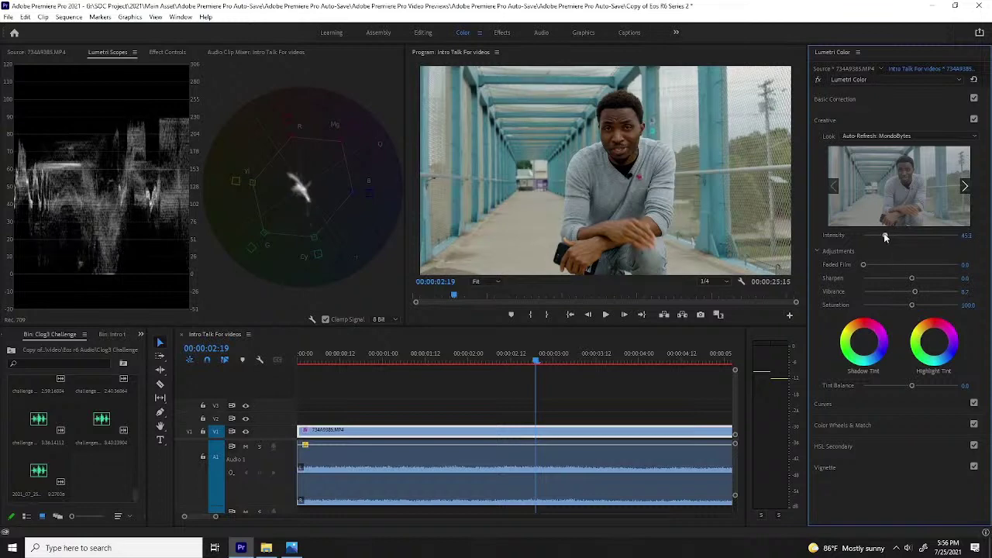
Try a strong brightness boost on the skin key's correction wheel in the second Lumetri Color effect
left_click(841, 447)
left_click(872, 80)
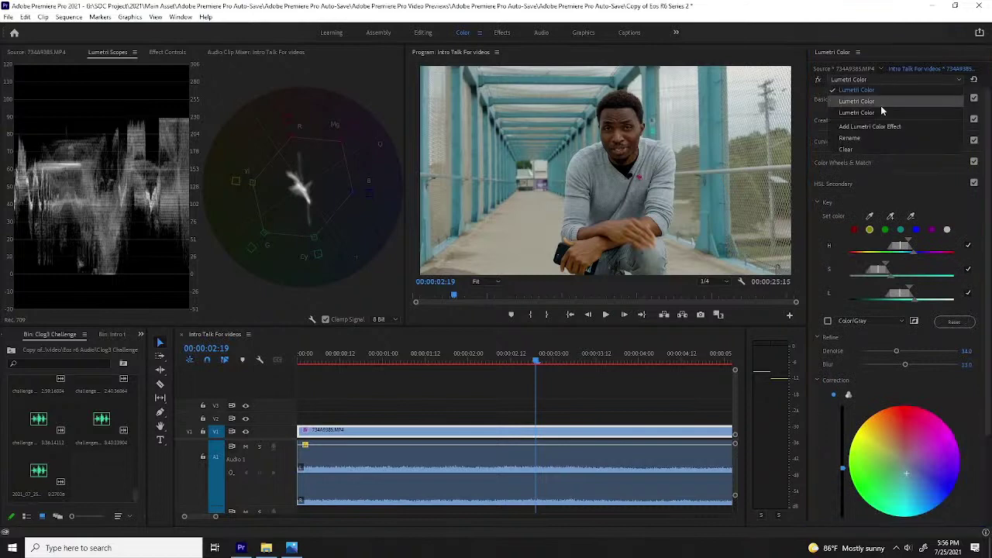
left_click(873, 102)
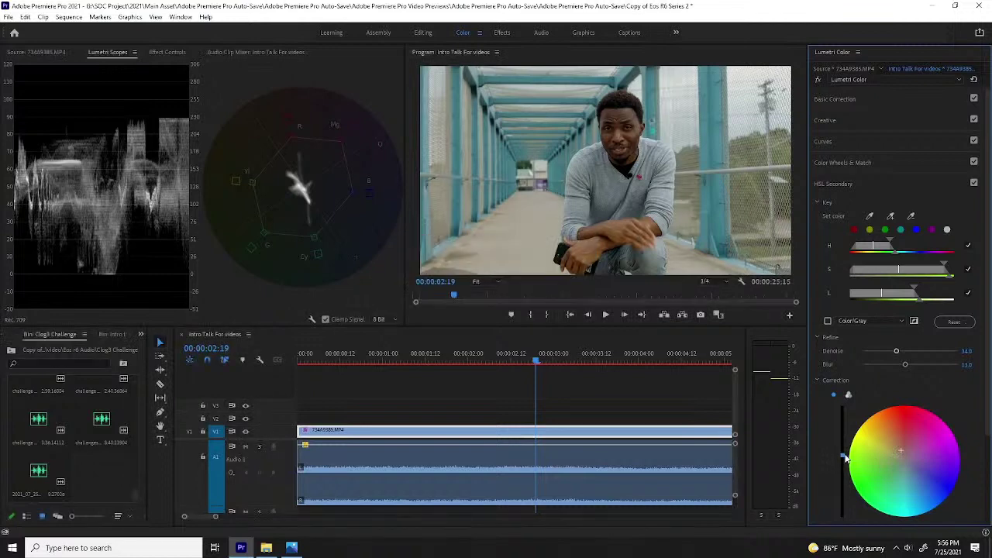
left_click_drag(843, 455, 842, 415)
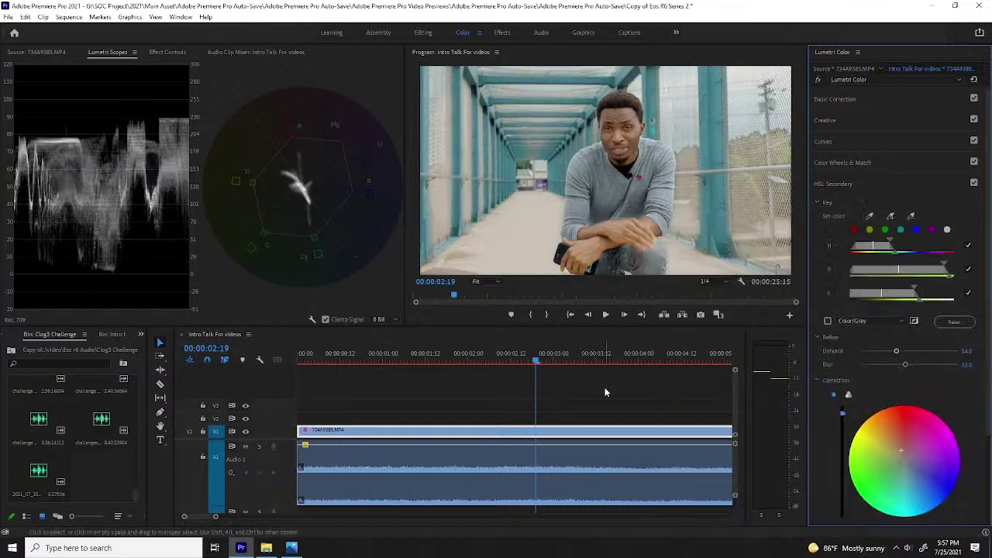
left_click(606, 387)
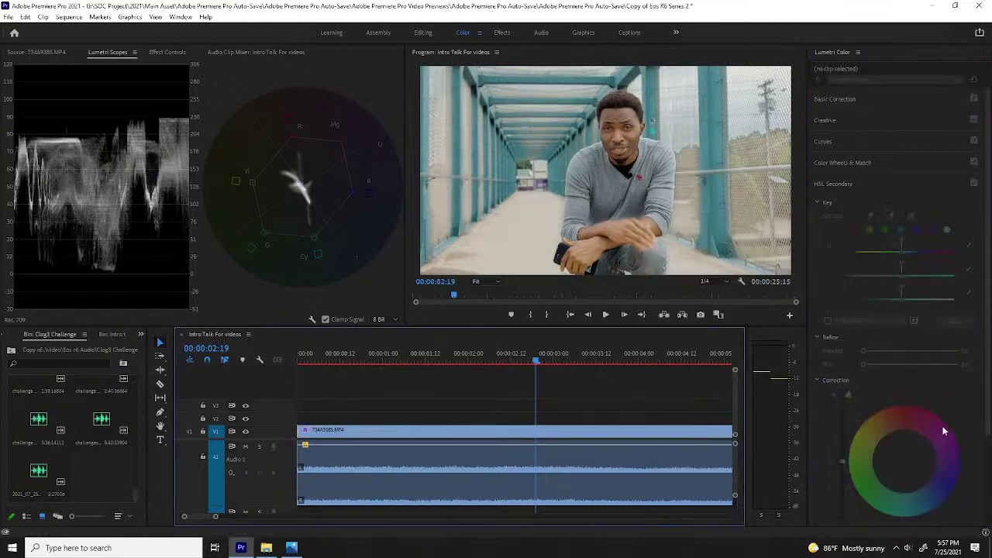
left_click(604, 436)
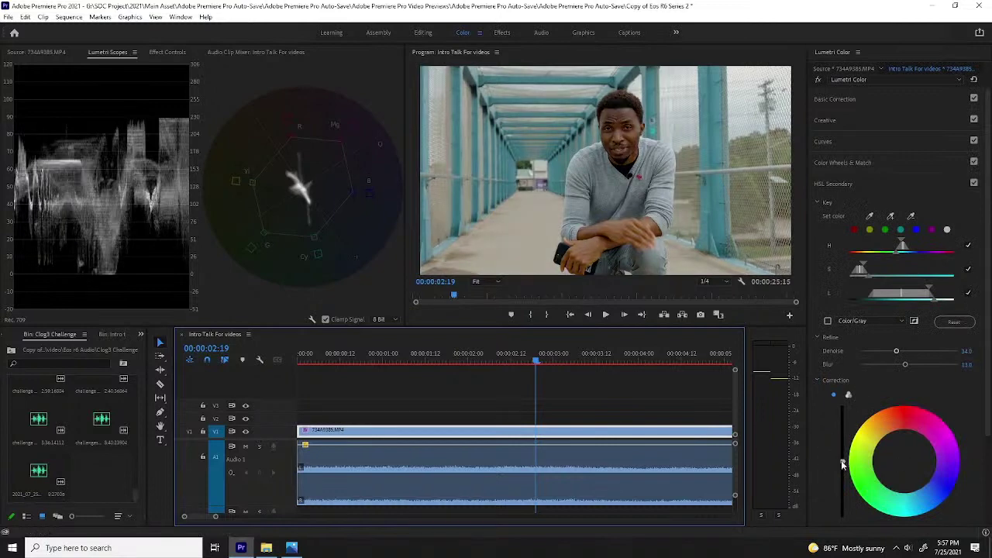
Slightly raise the brightness of the skin key's correction wheel in the second Lumetri Color effect
left_click(894, 80)
left_click(860, 92)
left_click_drag(843, 456, 843, 452)
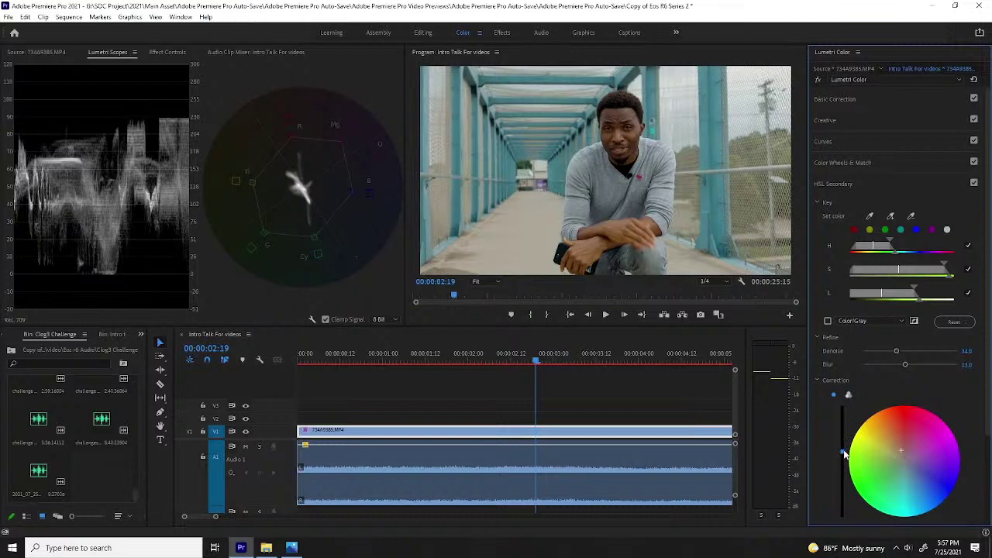
left_click_drag(844, 455, 843, 457)
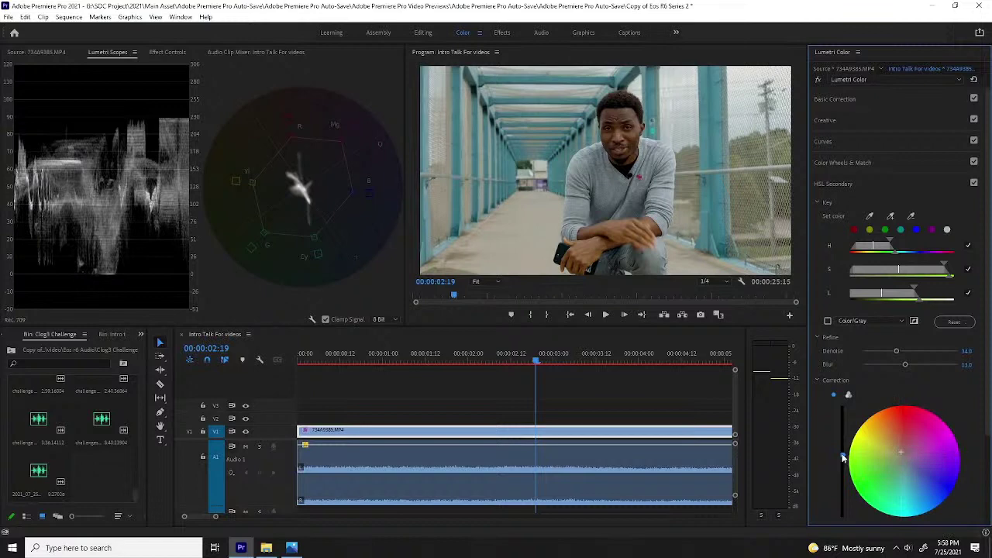
left_click_drag(843, 458, 846, 449)
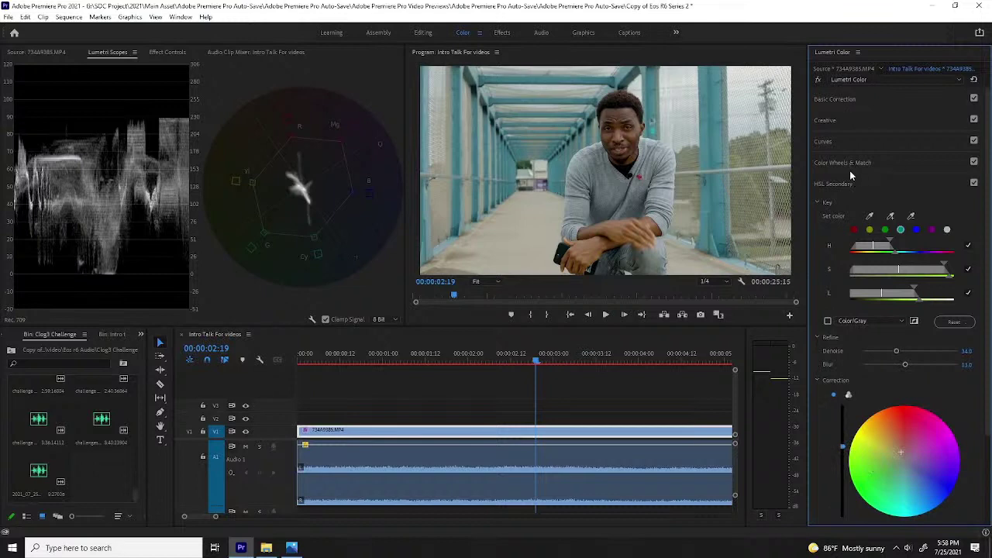
Try a Faded Film amount of about 15 in the Creative adjustments and reset it to 0
left_click(832, 119)
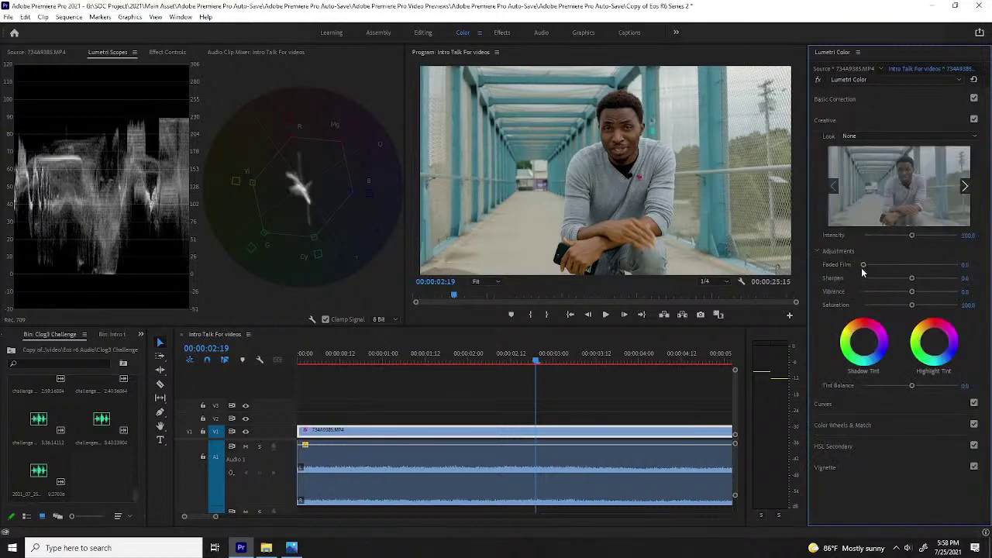
left_click_drag(862, 264, 878, 265)
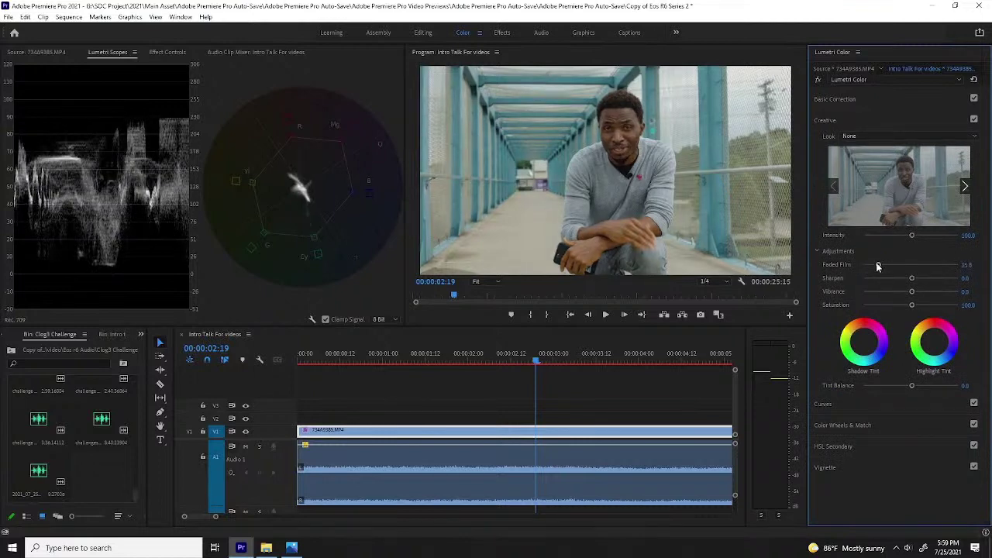
double_click(879, 266)
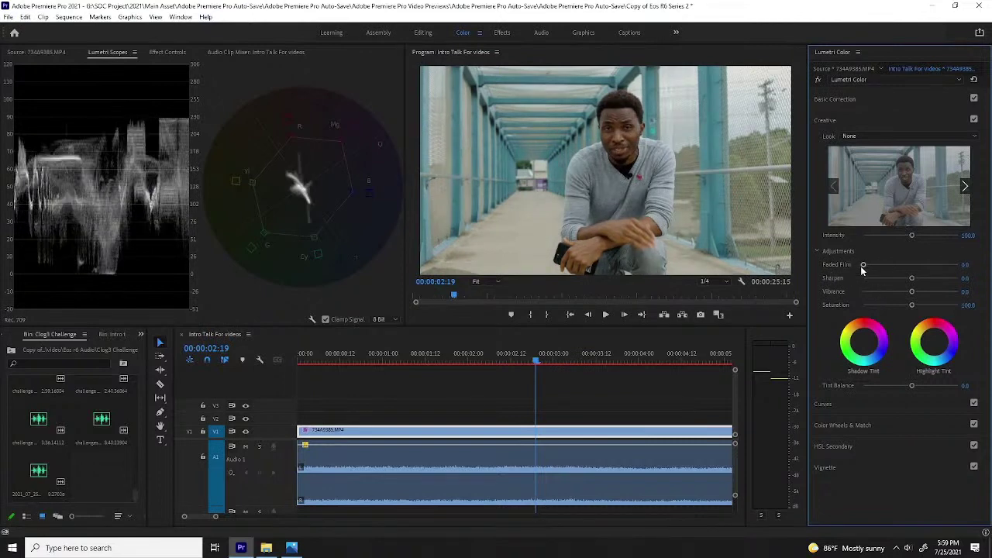
Add a subtle dark vignette with an Amount of -1.1 and a Midpoint of about 53
left_click(825, 468)
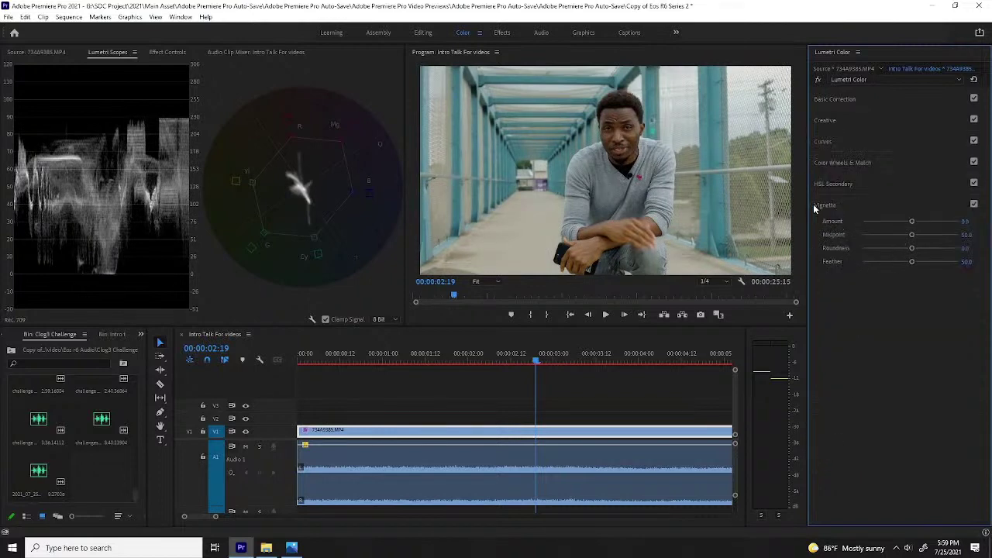
left_click_drag(911, 222, 904, 222)
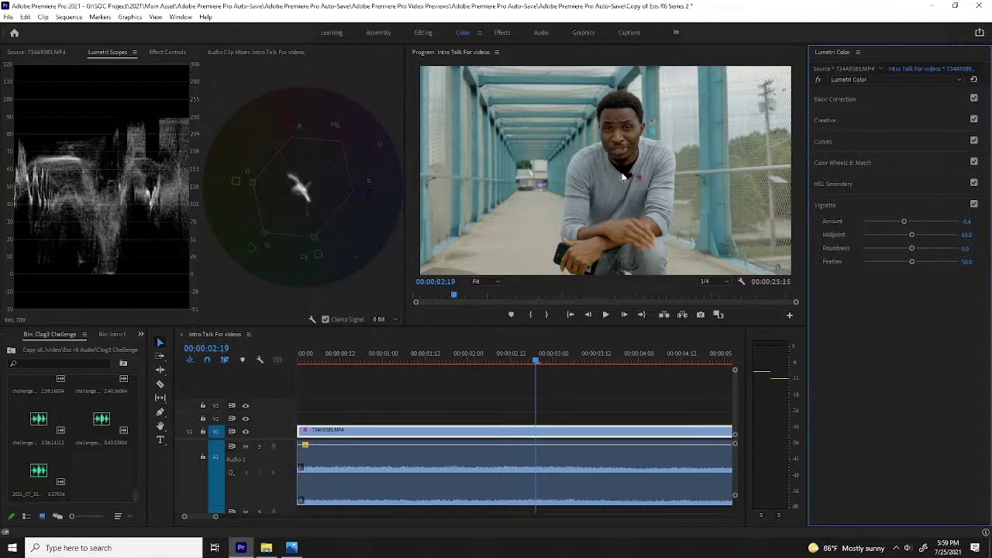
mouse_move(894, 222)
left_mouse_down()
mouse_move(913, 228)
mouse_move(894, 224)
left_mouse_up()
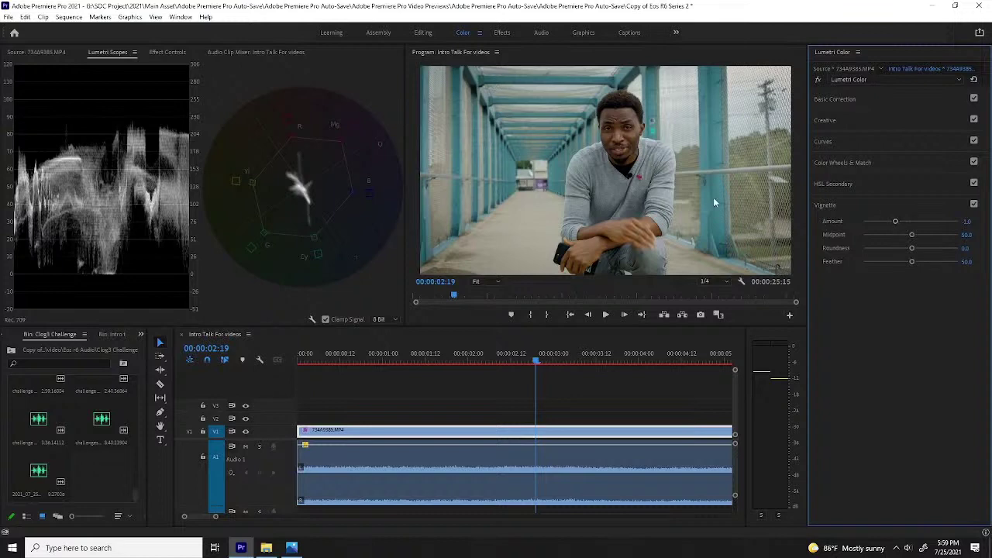
left_click_drag(895, 221, 897, 224)
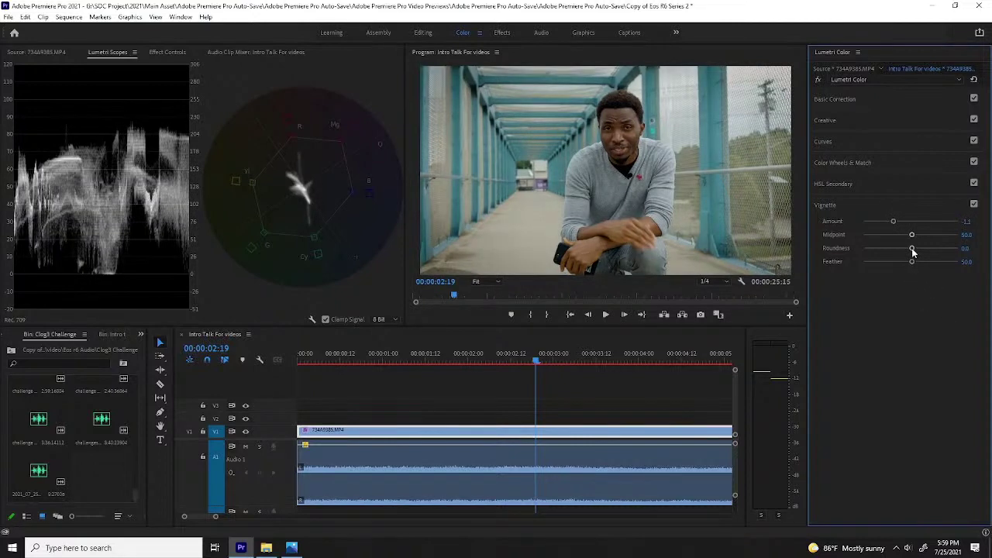
left_click_drag(911, 236, 914, 237)
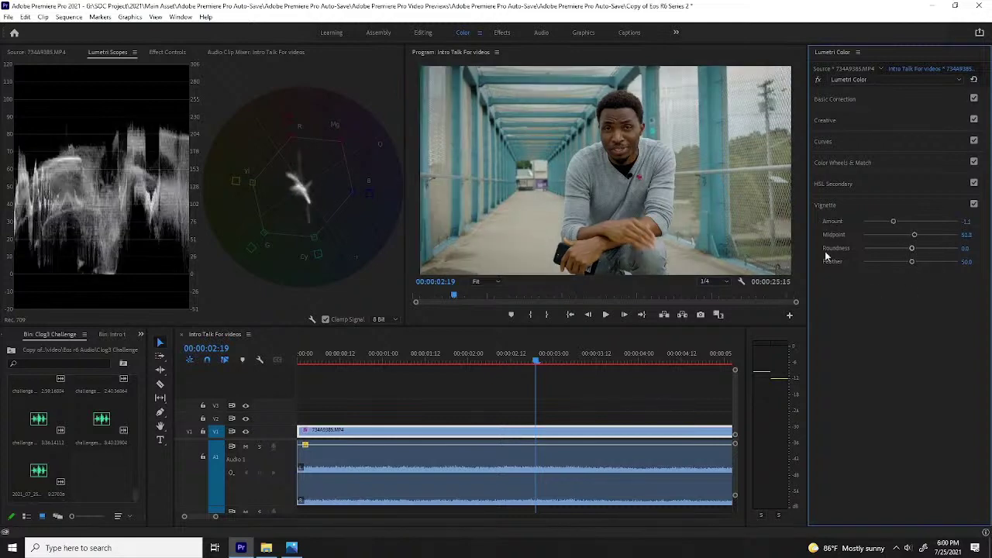
Anchor the lower part of the RGB curve, lift its black point slightly, and compare the image with the effect off and on
left_click(834, 142)
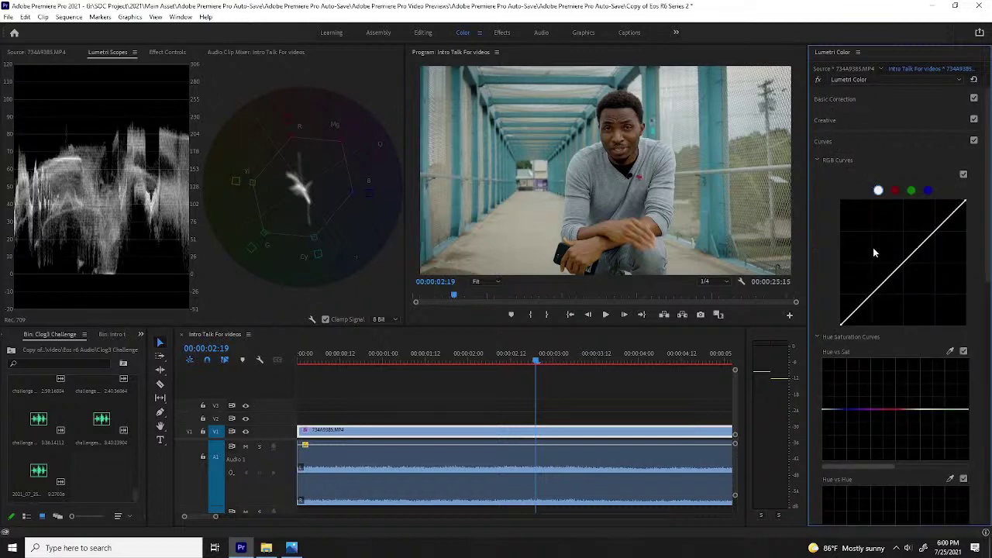
left_click(872, 294)
left_click_drag(839, 324, 842, 317)
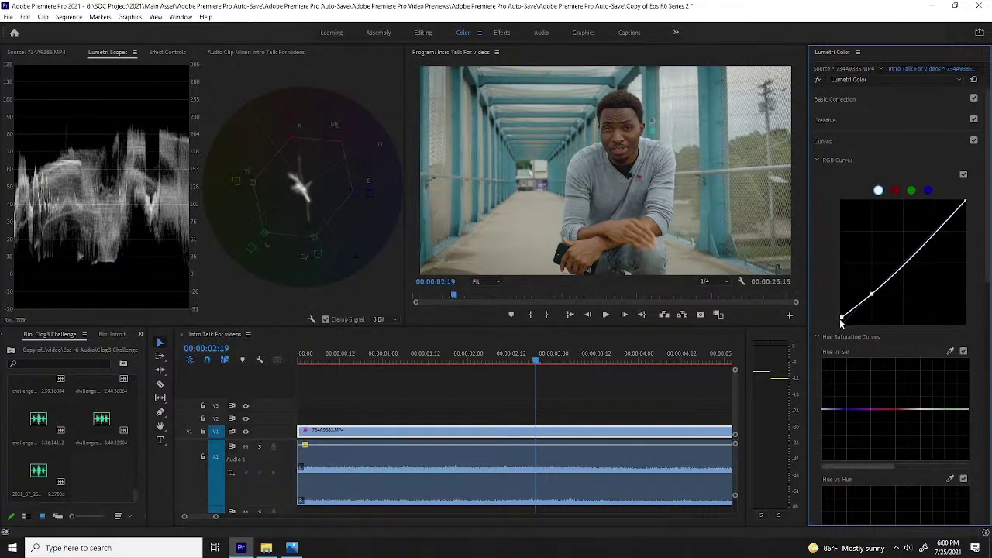
left_click(819, 82)
left_click(818, 83)
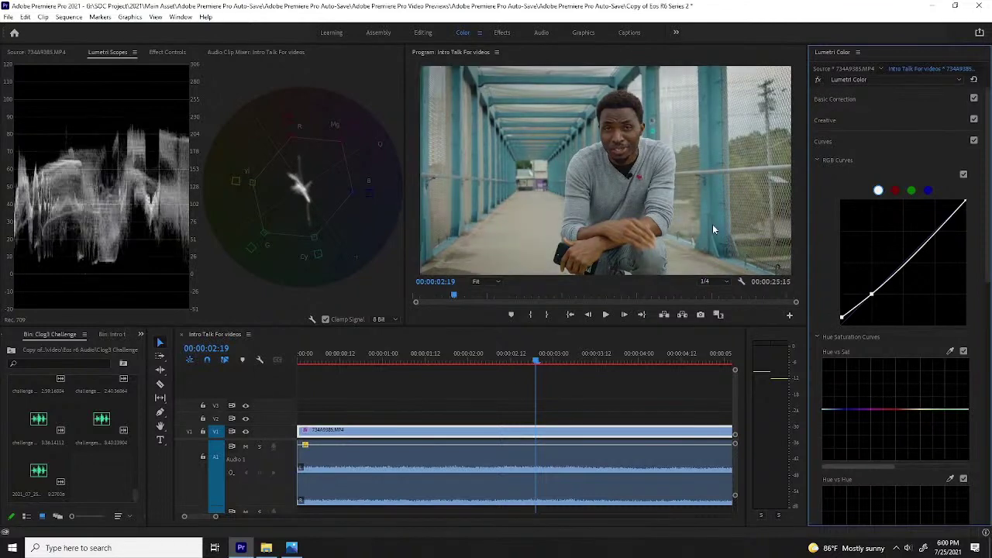